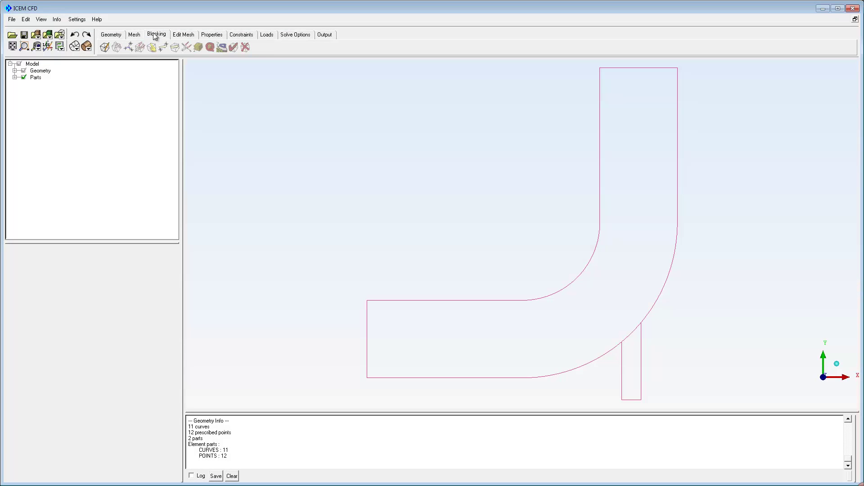
Initialize a 2D Planar block in part SOLID enclosing the pipe-bend geometry.
left_click(105, 47)
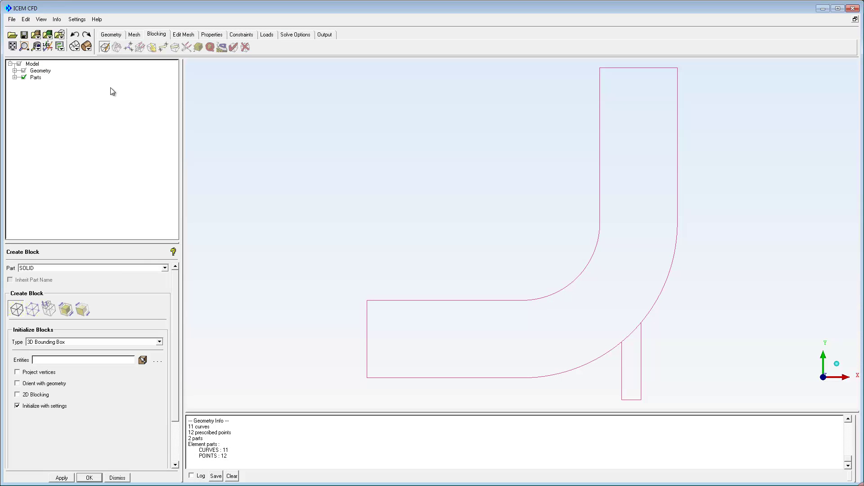
left_click(160, 342)
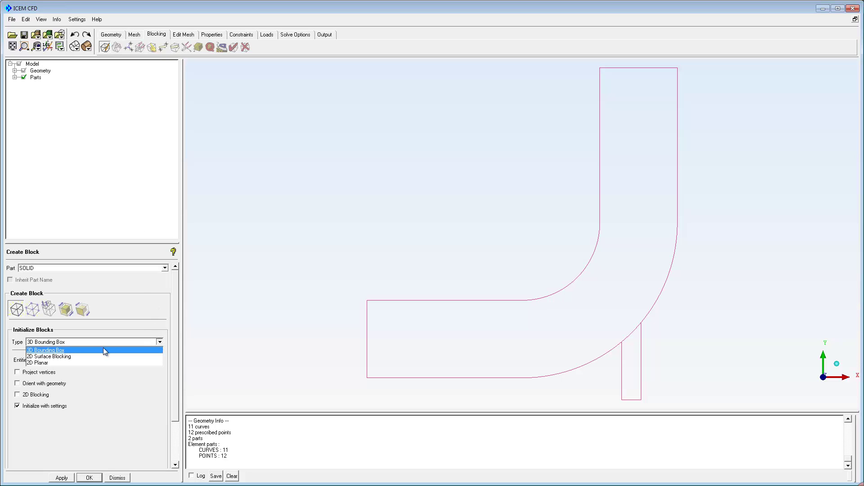
left_click(44, 363)
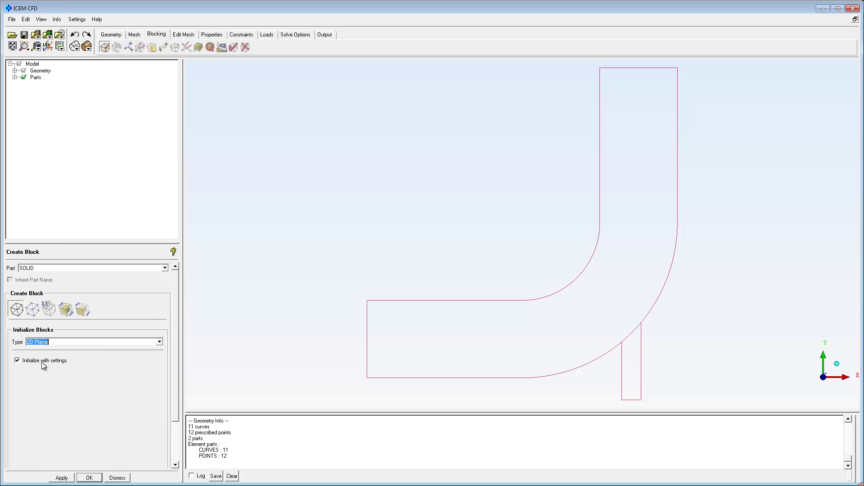
left_click(63, 478)
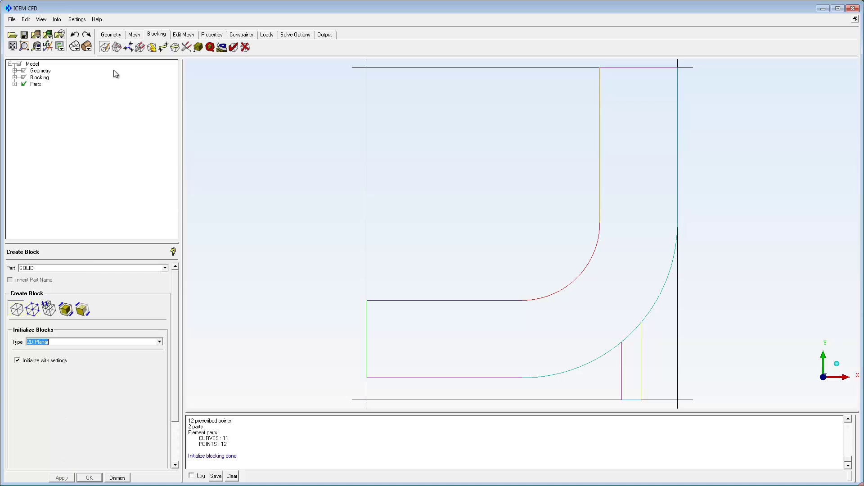
left_click(118, 48)
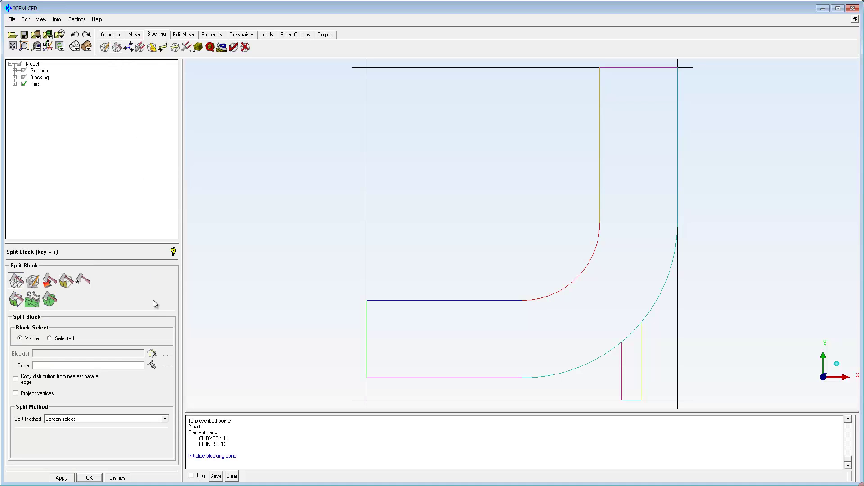
Split the block horizontally through the left edge at relative position 0.5.
left_click(142, 419)
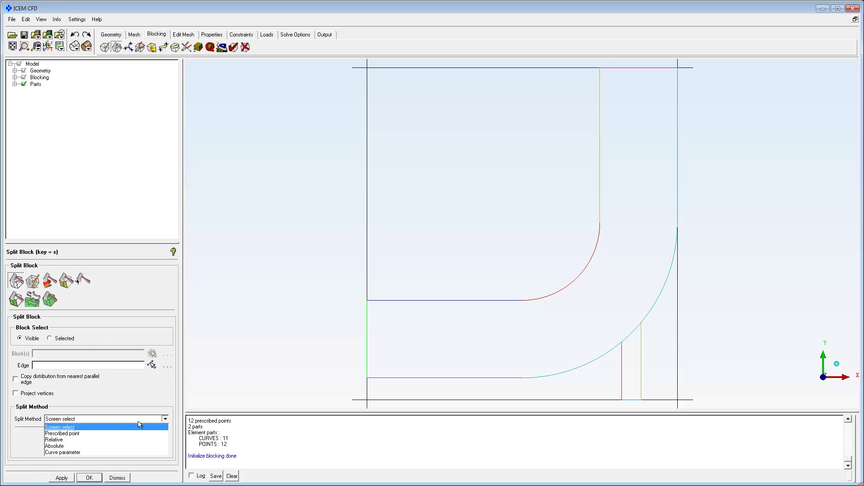
left_click(59, 439)
left_click(151, 366)
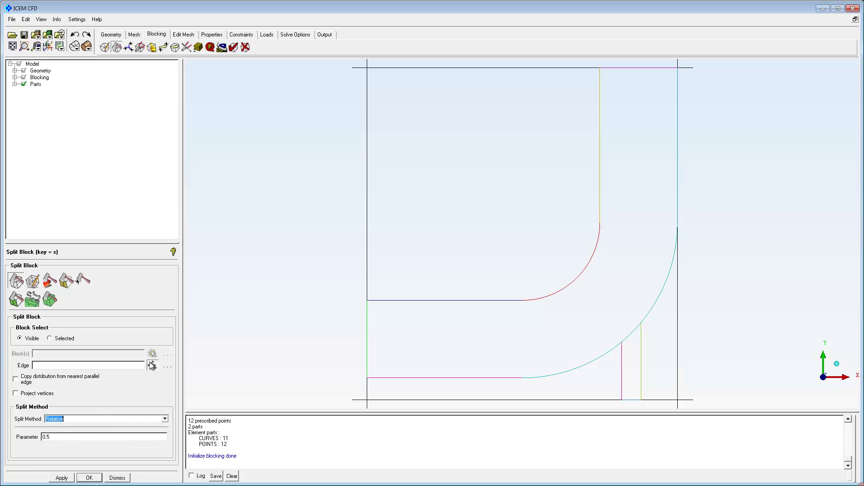
left_click(366, 226)
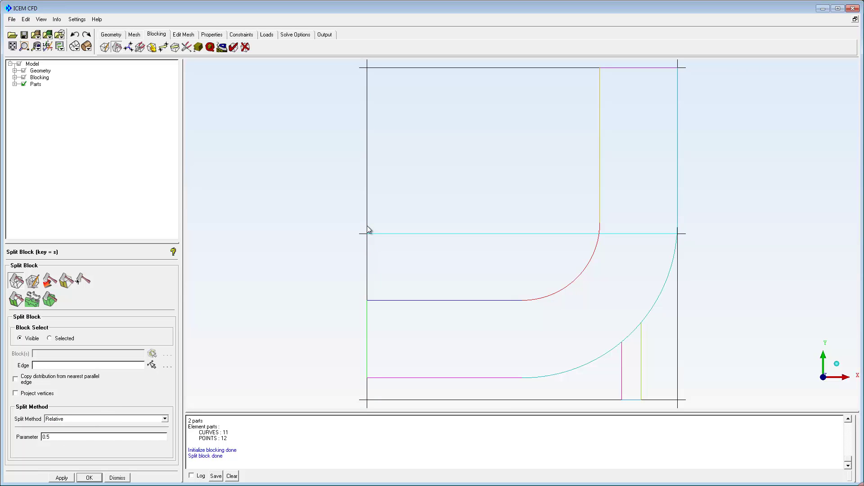
Add two screen-selected vertical splits on the middle edge, one near the inner bend.
left_click(158, 419)
left_click(67, 427)
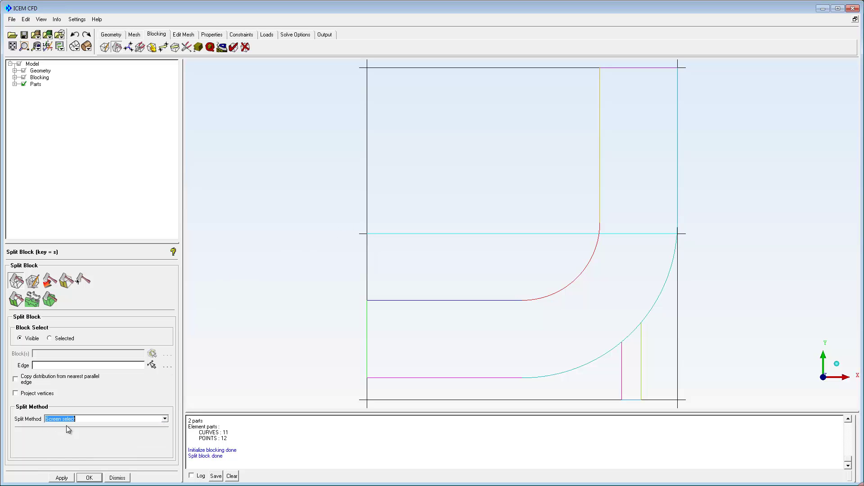
left_click(152, 365)
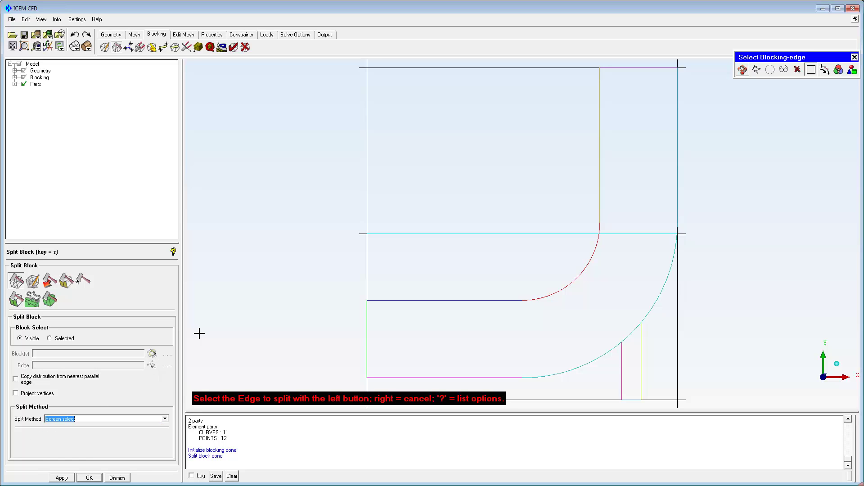
left_click(412, 236)
left_click(471, 242)
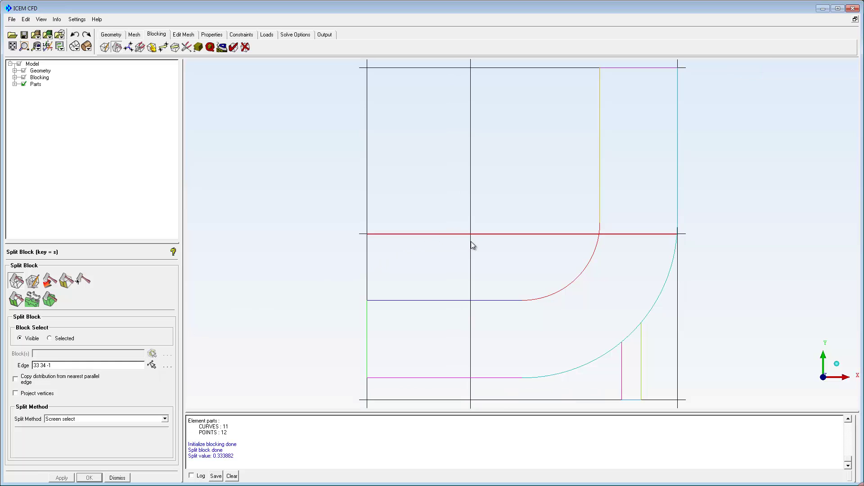
left_click(599, 241)
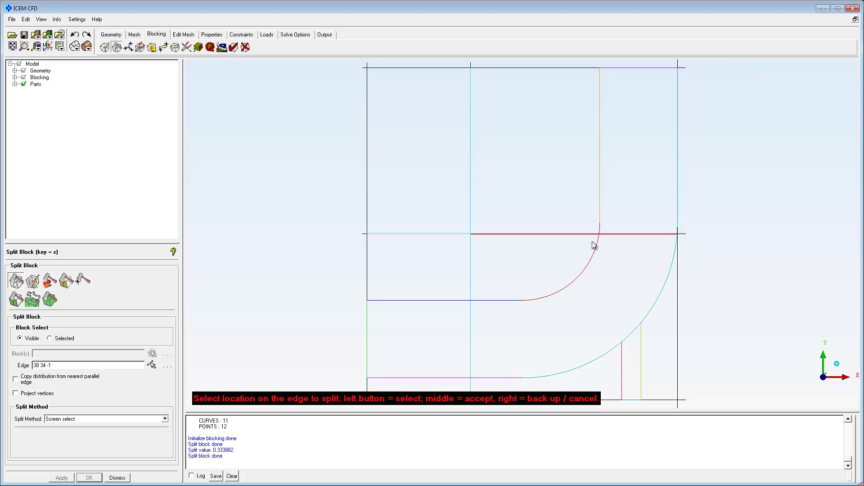
left_click(565, 243)
right_click(528, 242)
scroll(528, 241, "down", 1)
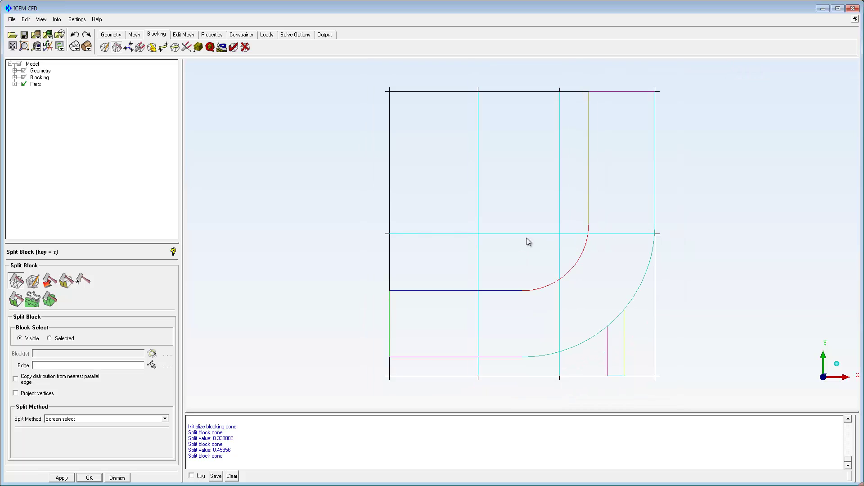
Delete the lower-left block 4 and lower-right block 17, leaving an L-shaped blocking.
left_click(245, 47)
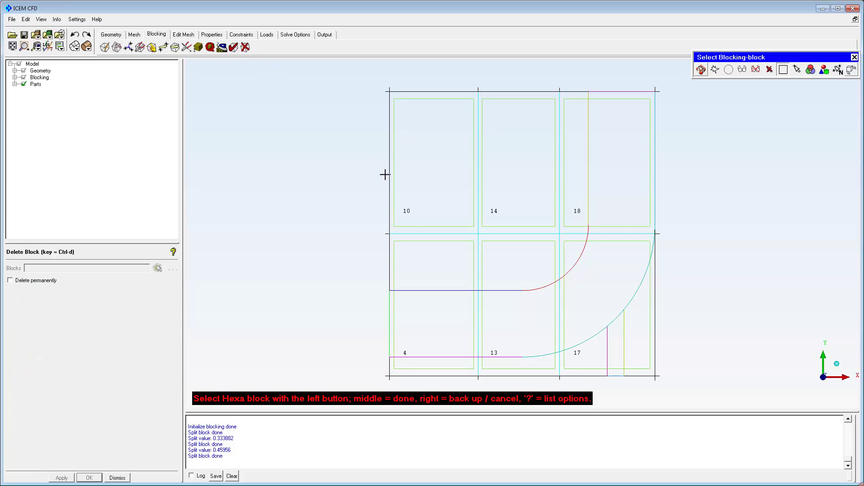
left_click(422, 245)
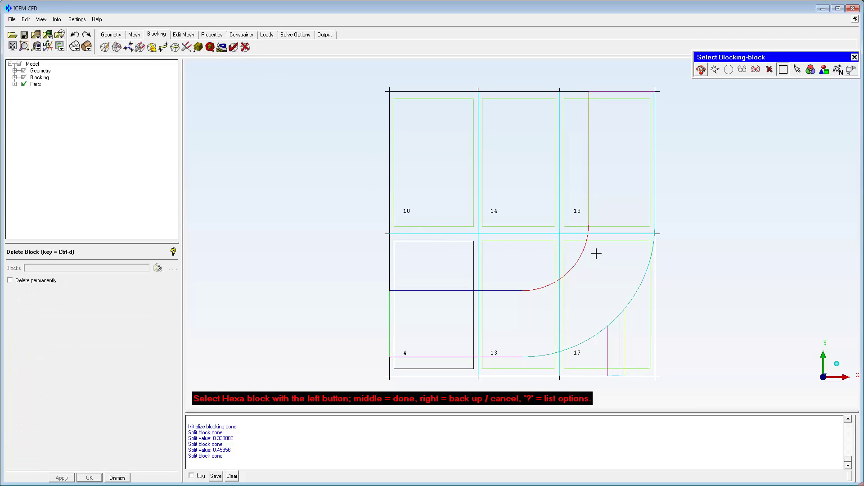
left_click(596, 254)
middle_click(596, 253)
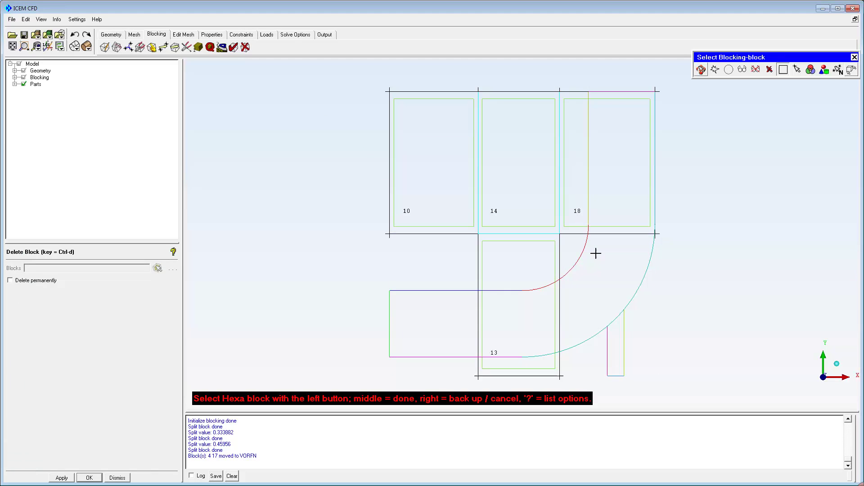
middle_click(597, 255)
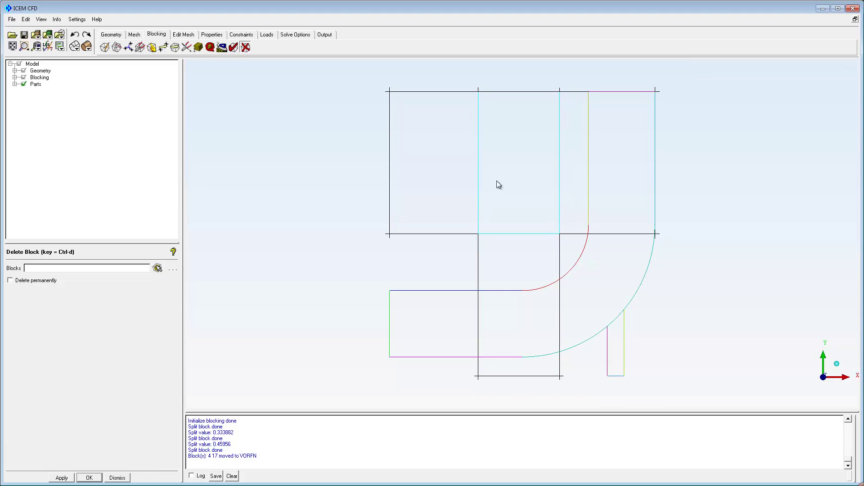
Associate the upper-left vertical block edge with the inlet curve.
left_click(151, 47)
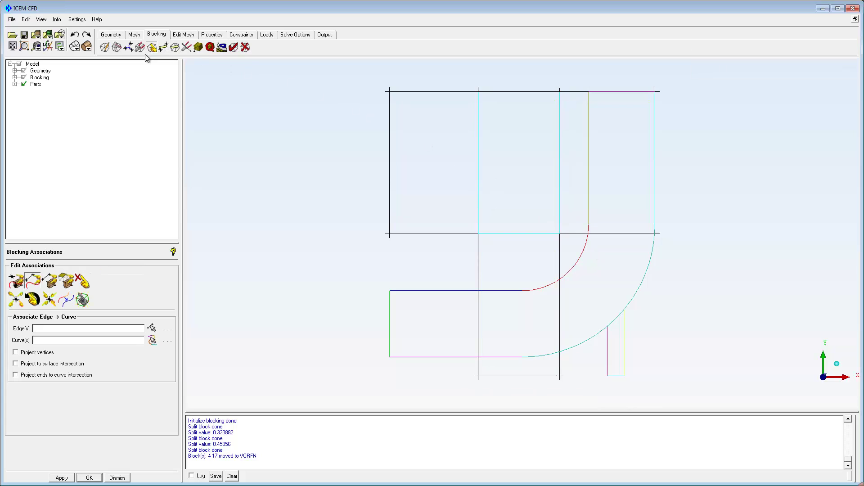
left_click(29, 280)
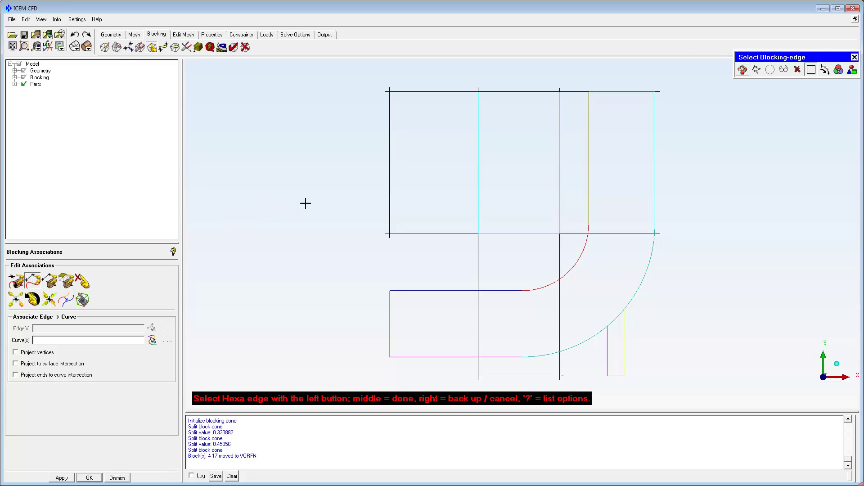
left_click(385, 192)
middle_click(386, 192)
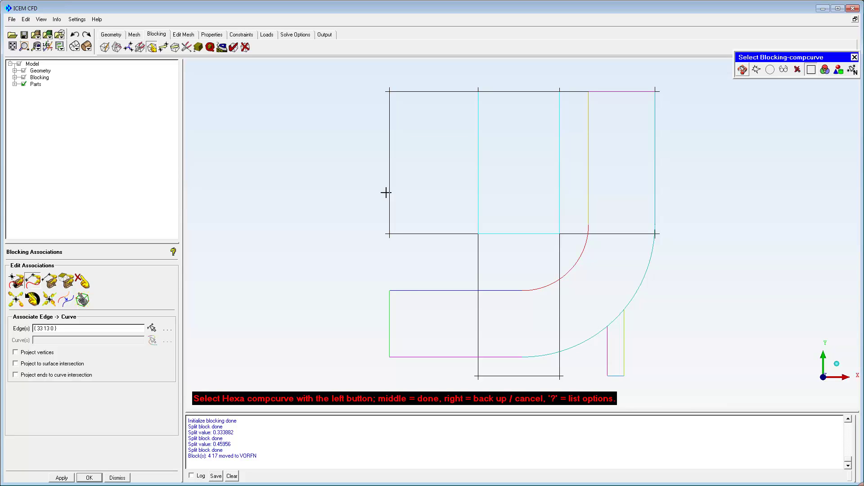
left_click(398, 336)
middle_click(397, 337)
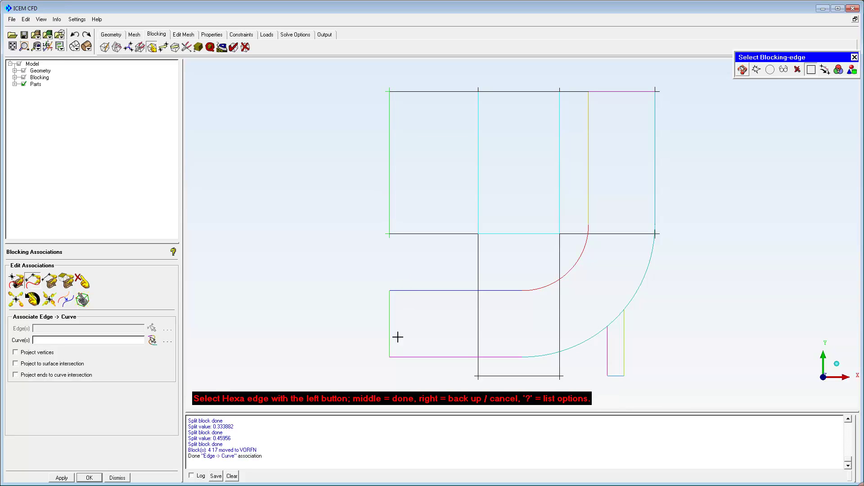
Associate the upper-right vertical block edge with the outlet curve.
left_click(655, 188)
middle_click(655, 188)
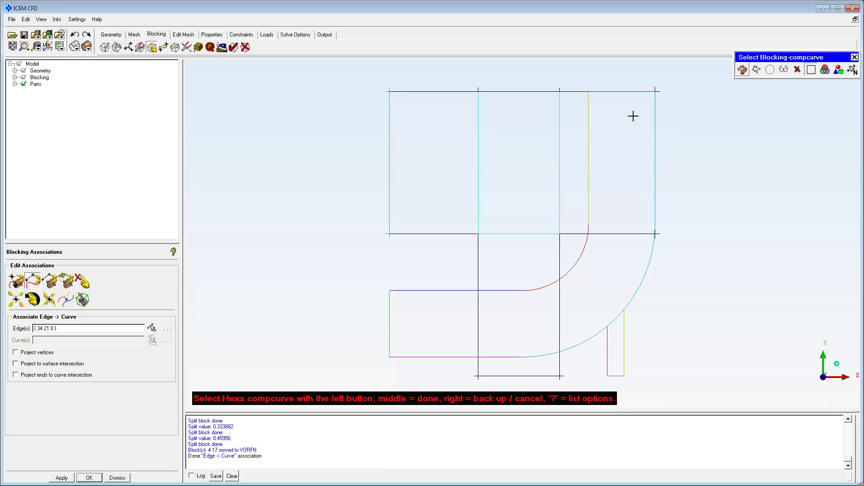
left_click(622, 93)
middle_click(623, 93)
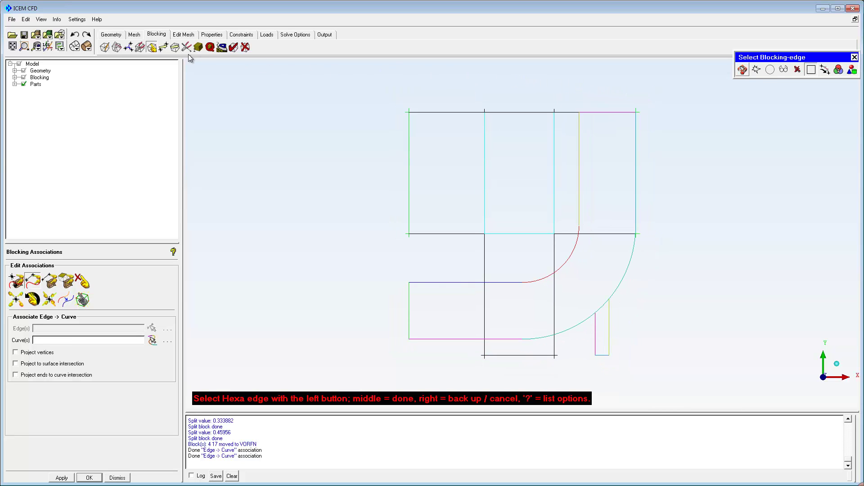
Drag the left, top-left and upper-right block vertices onto the inlet and outlet curve ends.
left_click(164, 47)
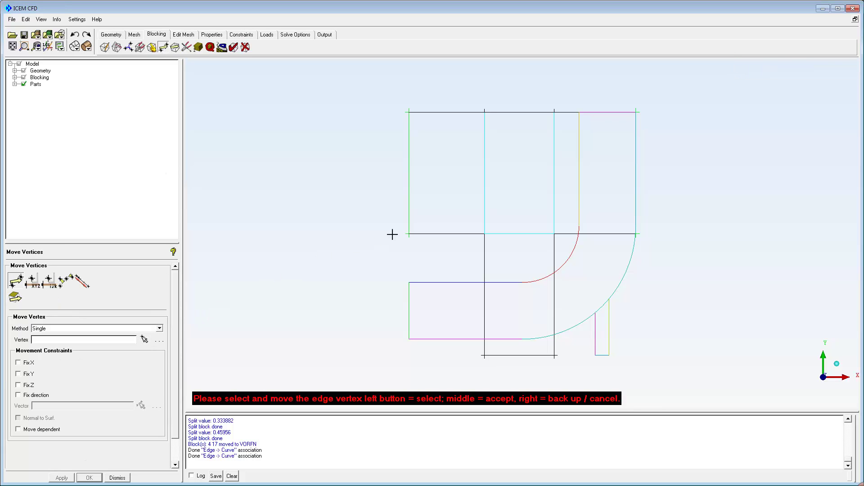
left_click_drag(402, 234, 396, 353)
left_click_drag(403, 113, 405, 115)
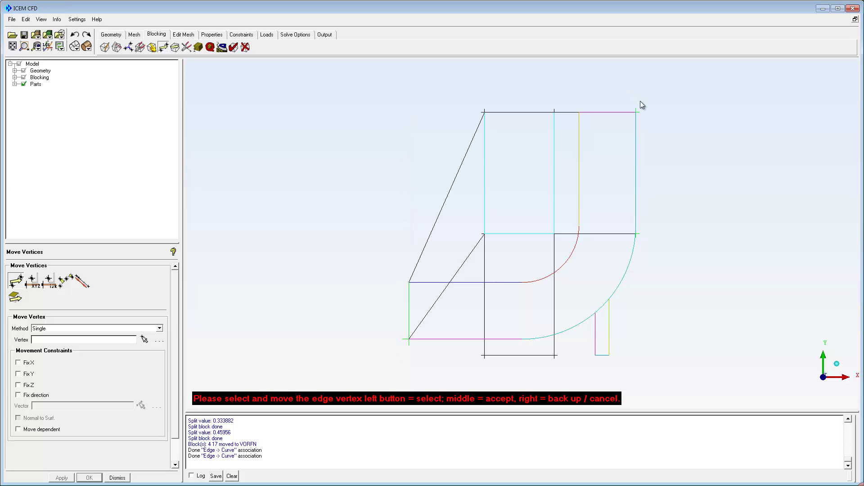
left_click_drag(642, 105, 566, 101)
middle_click(647, 230)
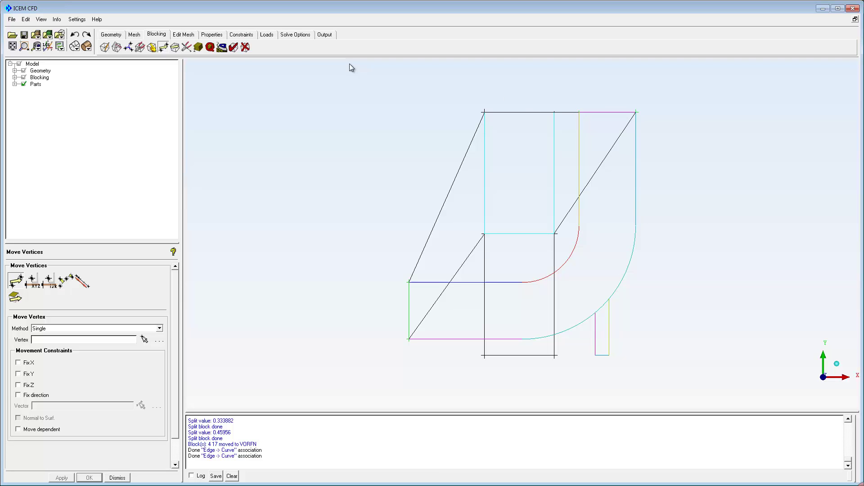
With vertex projection on, associate the edge beside the side branch with the branch wall curve.
left_click(154, 49)
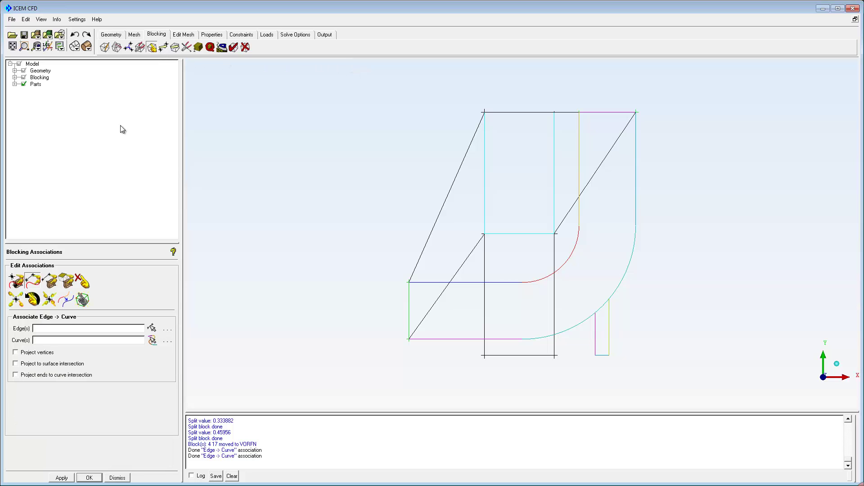
left_click(16, 353)
left_click(152, 328)
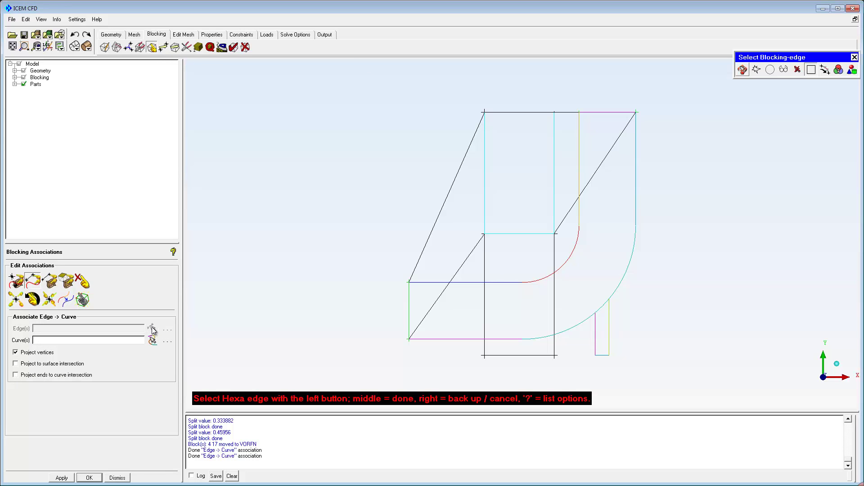
left_click(553, 302)
middle_click(569, 309)
left_click(611, 323)
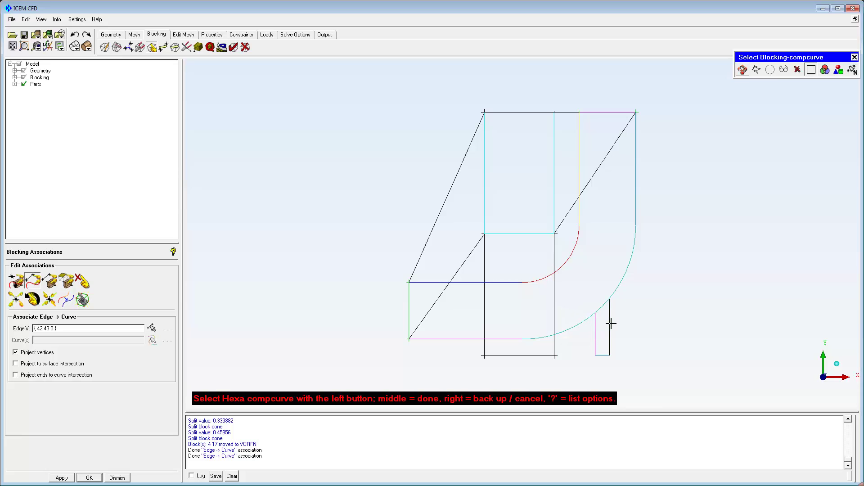
middle_click(611, 323)
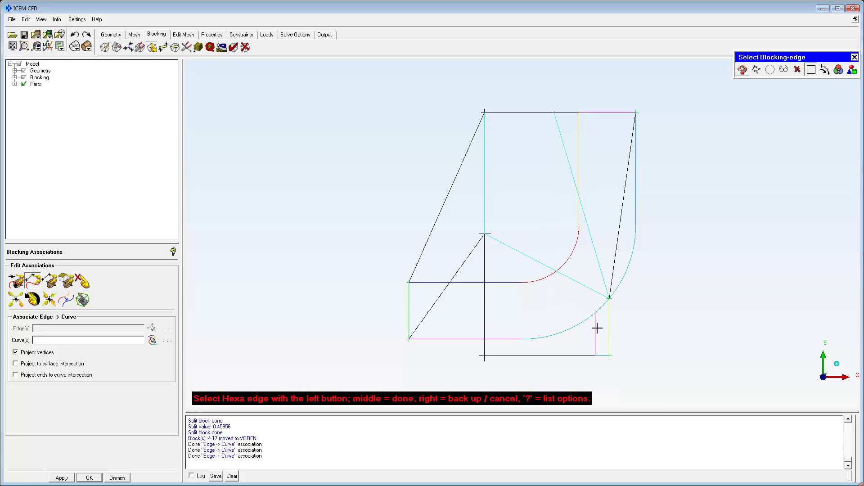
Associate the bottom block edge and the diagonal edge with their matching curves.
left_click(550, 355)
middle_click(550, 355)
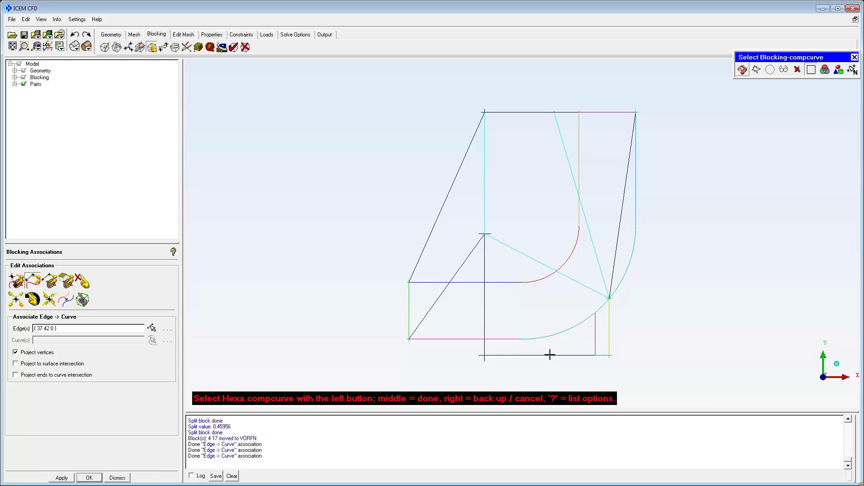
left_click(604, 355)
middle_click(604, 356)
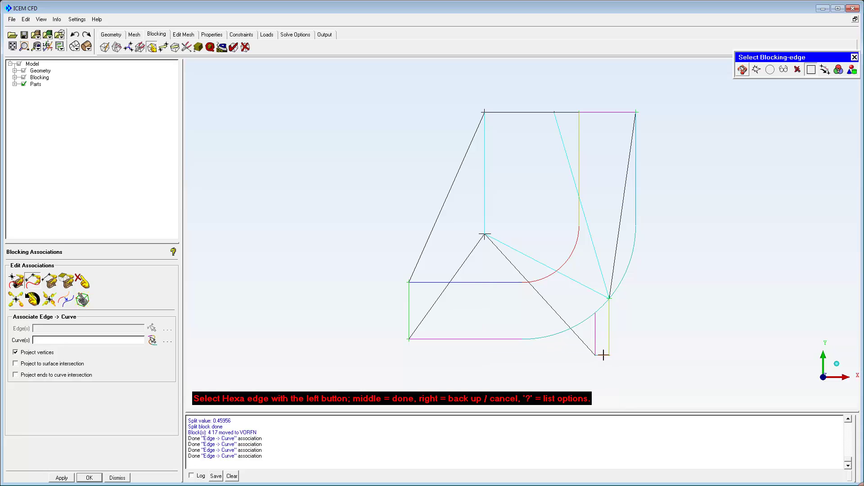
left_click(558, 313)
middle_click(556, 312)
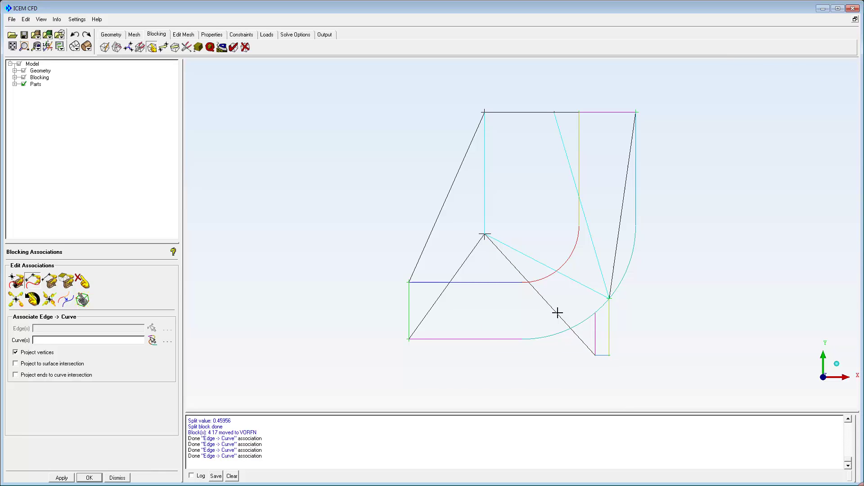
left_click(596, 337)
middle_click(595, 337)
Associate the outer diagonal edges with the bottom straight, arc and right vertical outer wall curves.
left_click(558, 316)
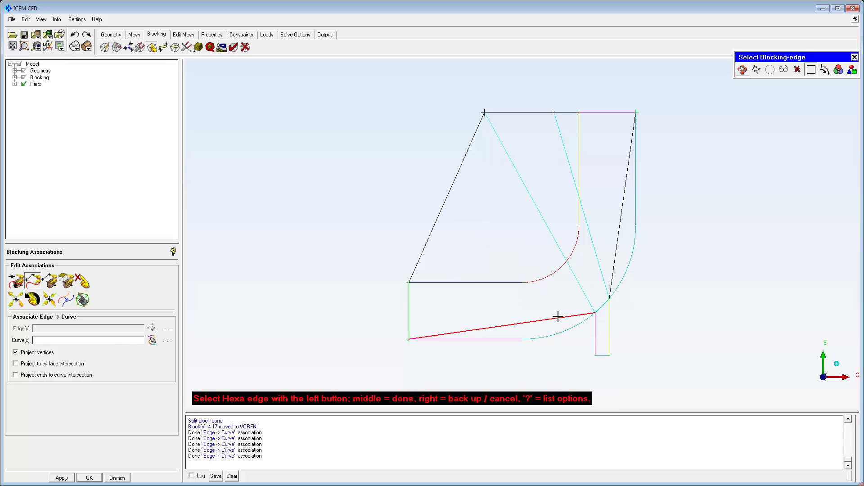
left_click(611, 267)
middle_click(611, 267)
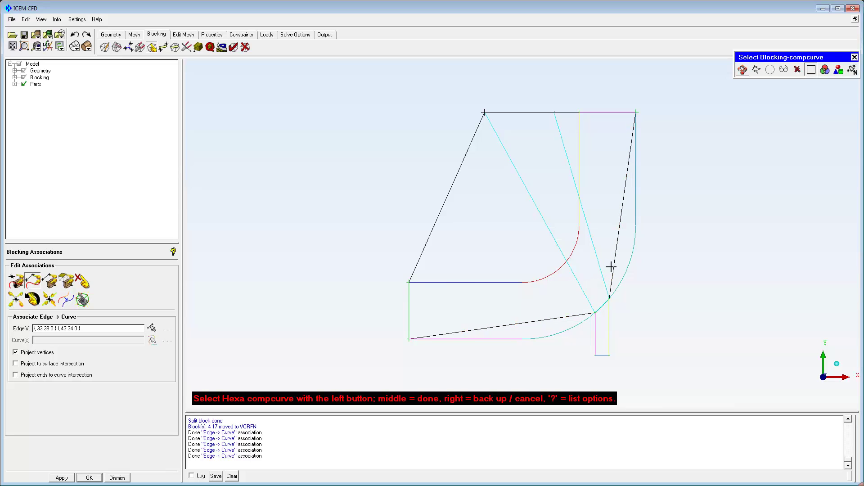
left_click(514, 340)
left_click(552, 336)
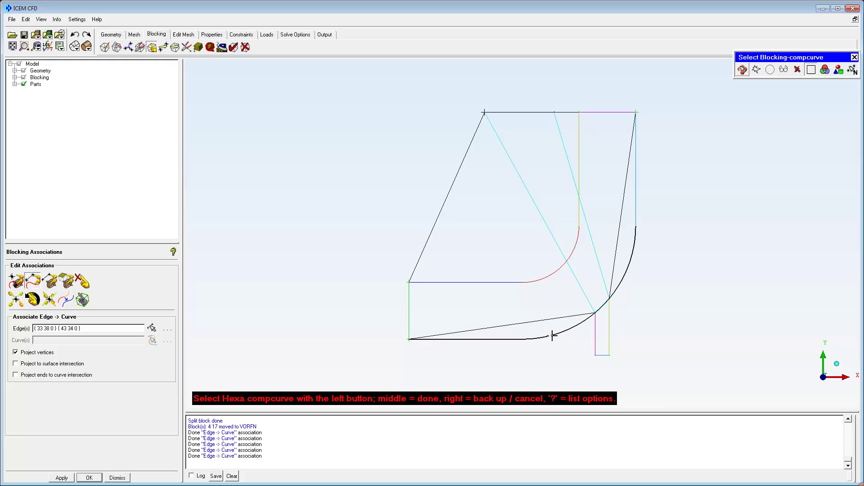
left_click(636, 211)
middle_click(641, 215)
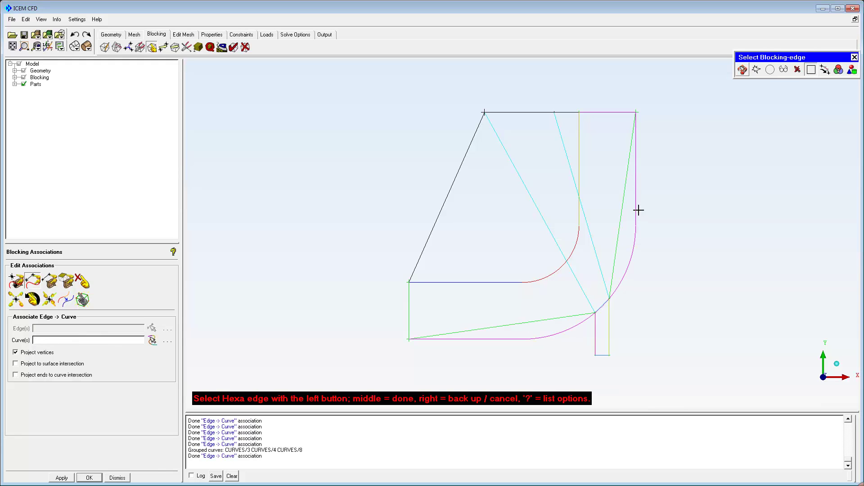
Associate the slanted left and top edges with the inner straight, arc and vertical curves.
left_click(462, 159)
left_click(515, 113)
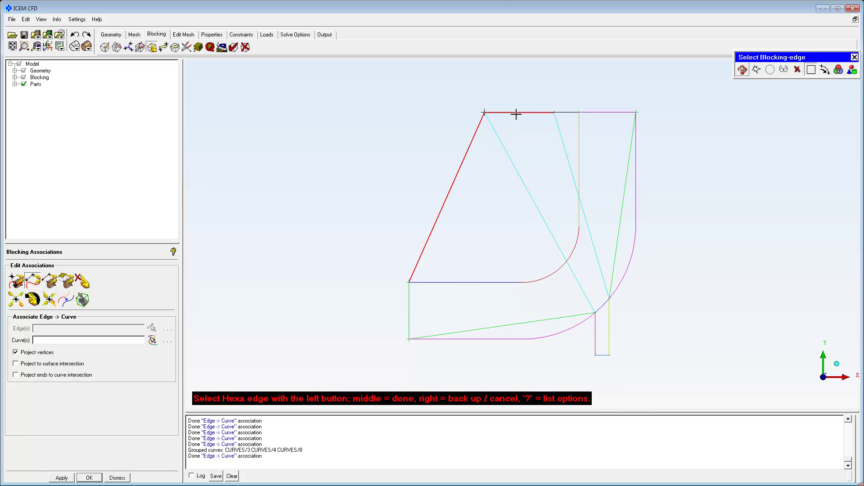
middle_click(568, 114)
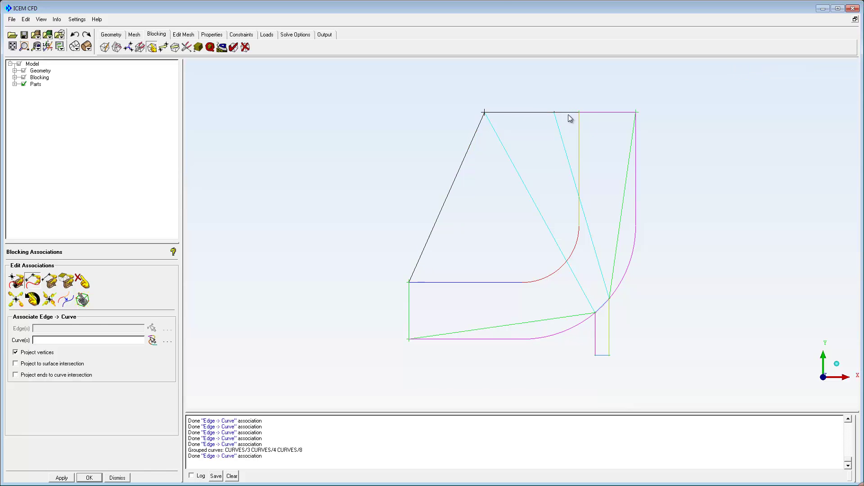
left_click(502, 282)
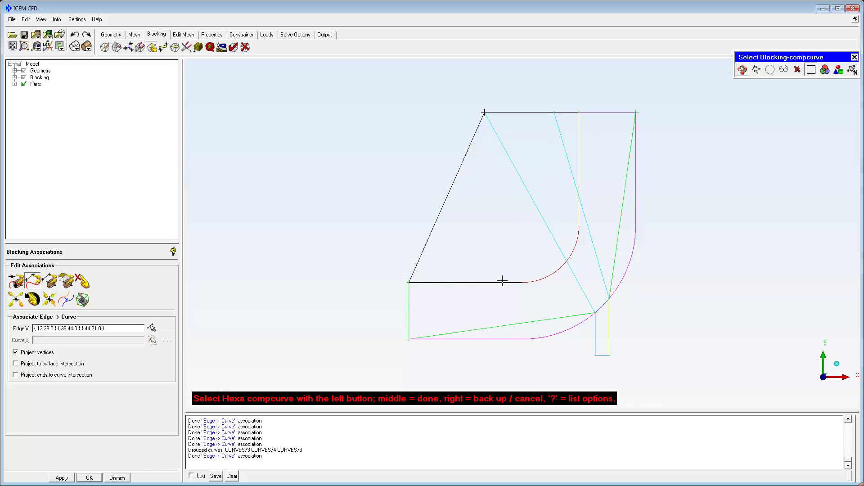
left_click(562, 260)
left_click(578, 158)
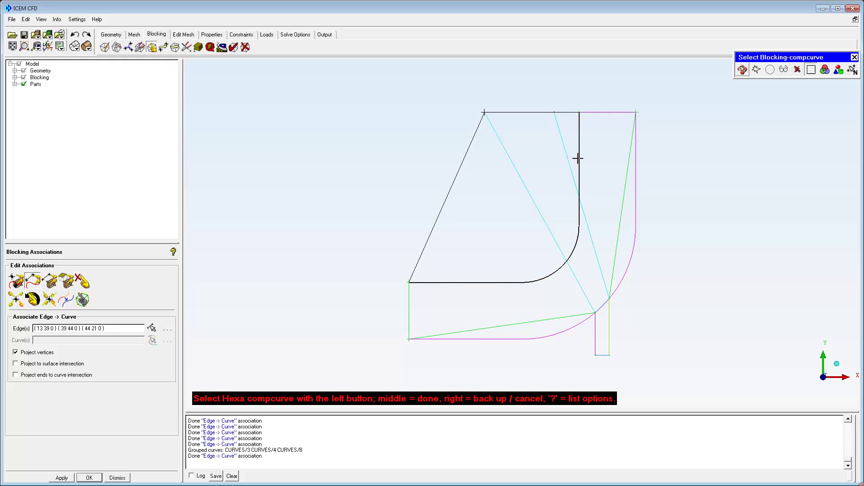
middle_click(578, 159)
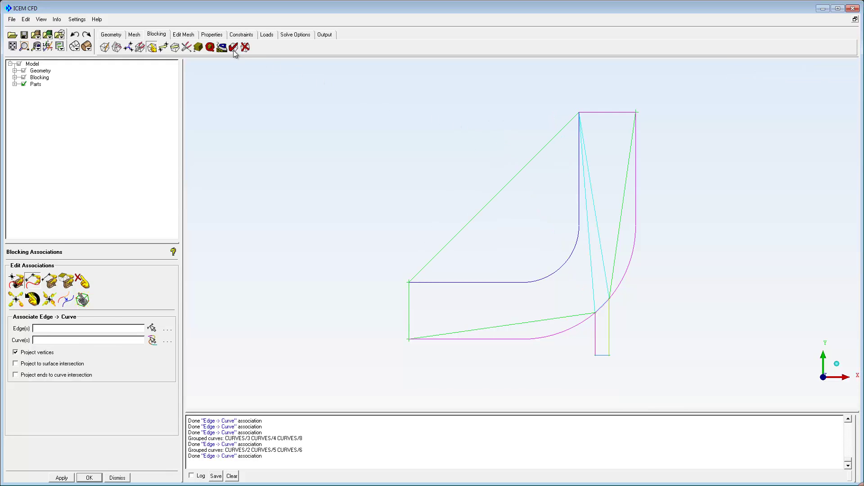
Move two block vertices onto the inner bend curve using single-vertex moves.
left_click(162, 47)
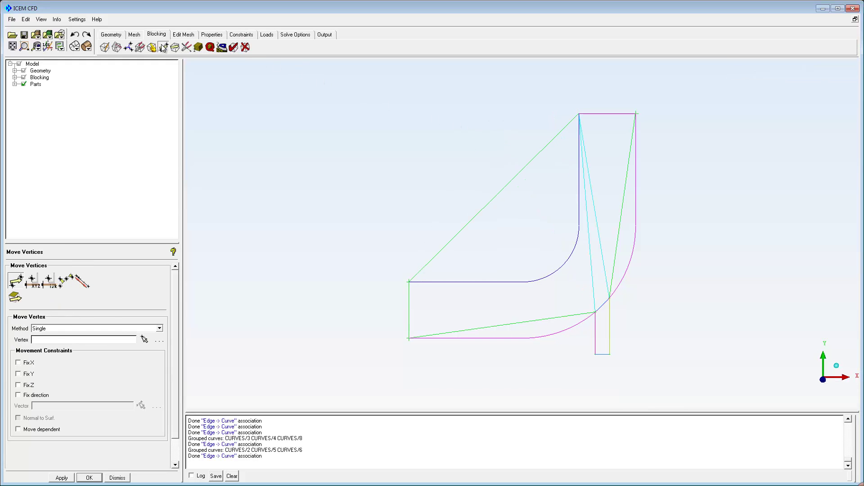
left_click(144, 340)
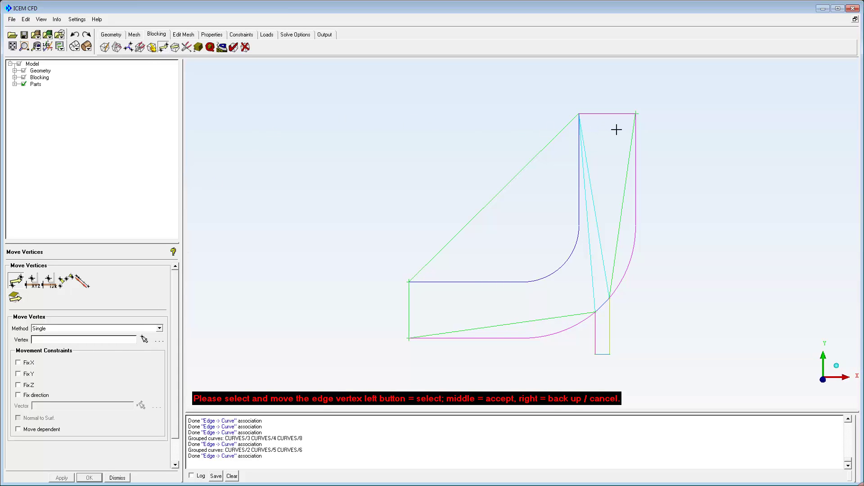
left_click_drag(577, 113, 557, 280)
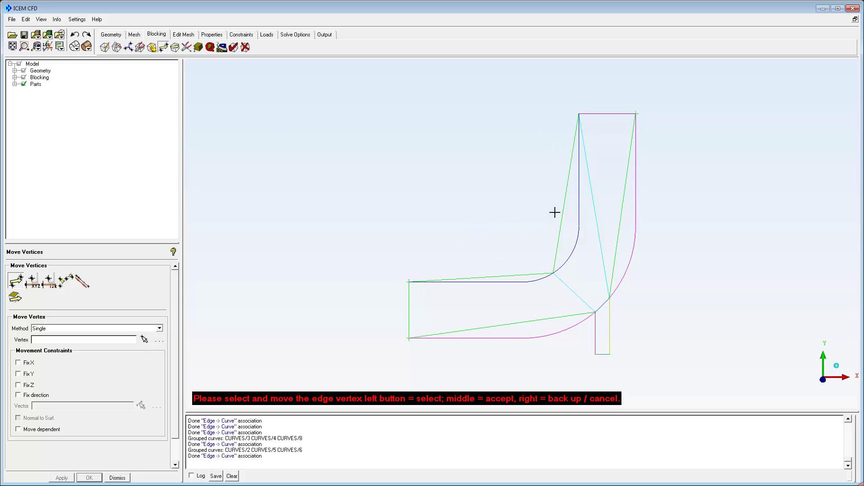
left_click_drag(578, 115, 567, 253)
middle_click(567, 252)
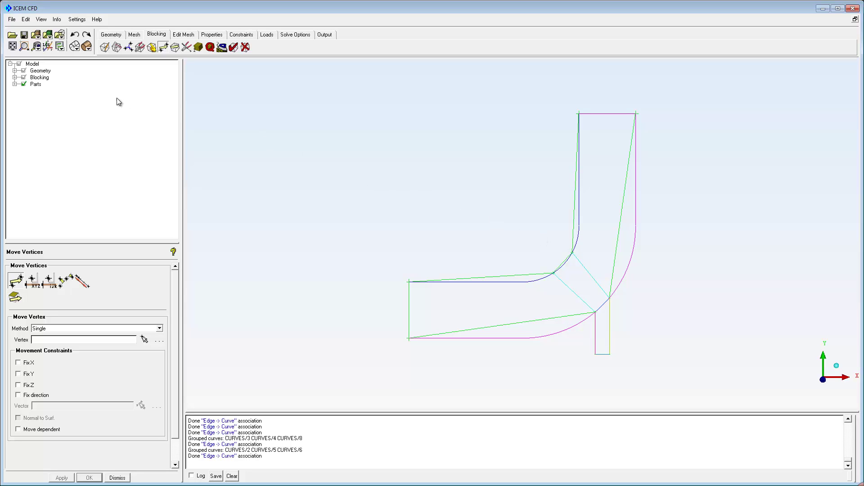
Toggle the geometry curves and block edges off and on to check the blocking, then open Pre-Mesh Params.
left_click(14, 71)
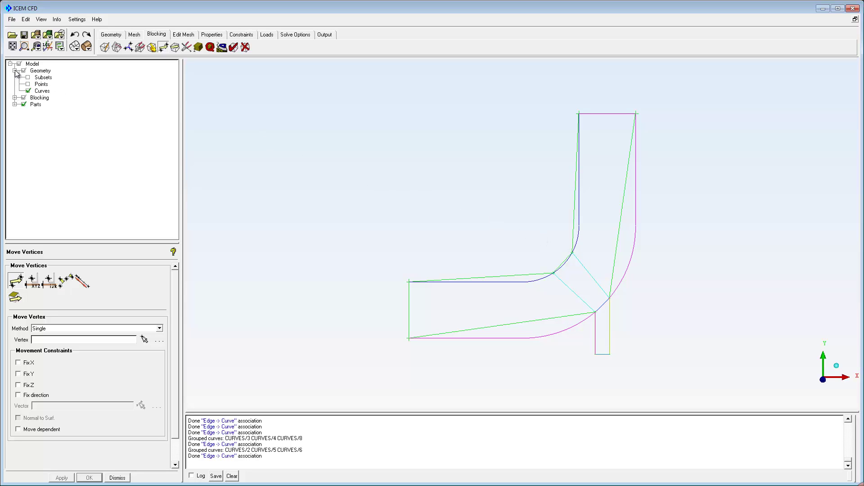
left_click(28, 91)
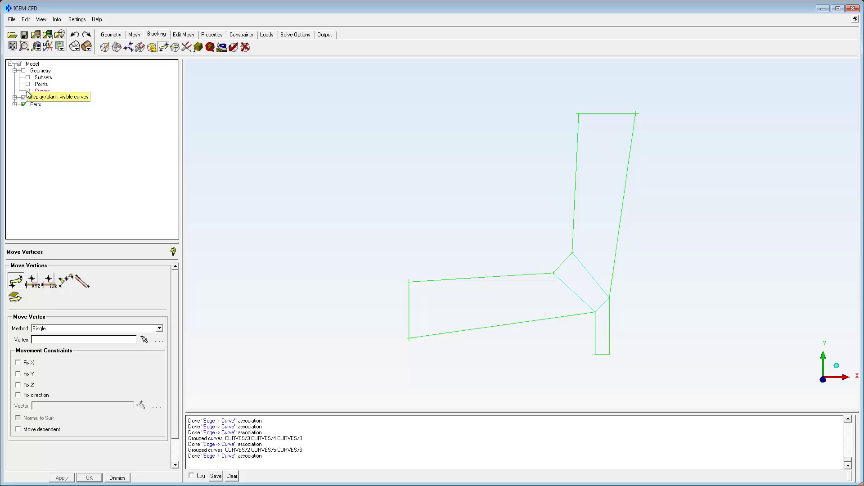
left_click(28, 91)
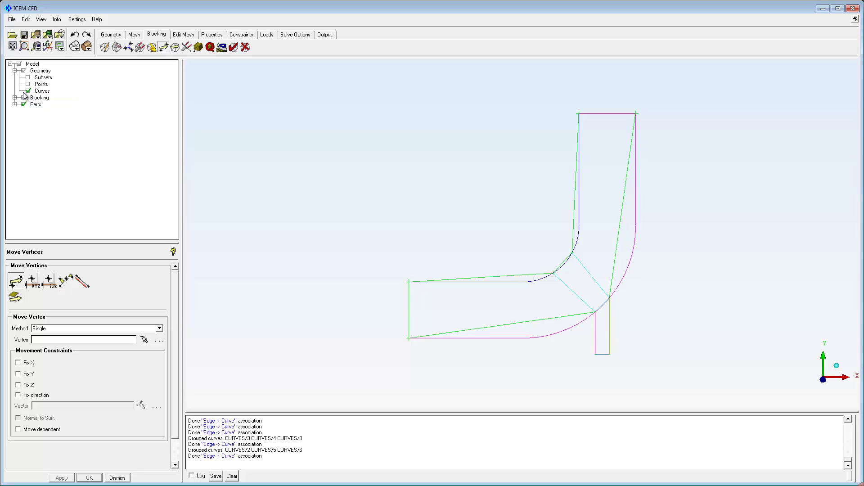
left_click(15, 98)
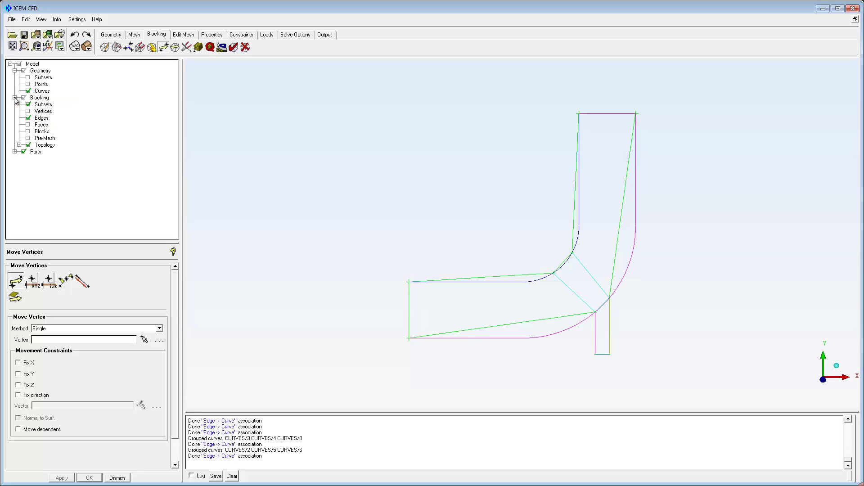
left_click(28, 118)
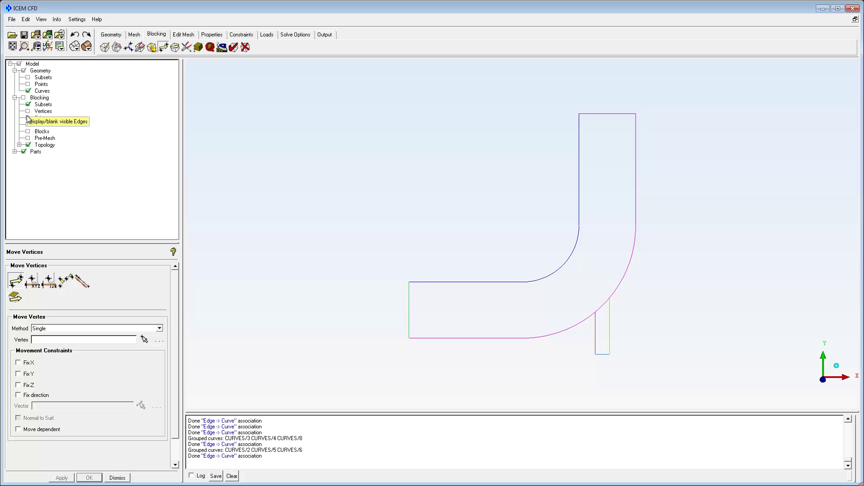
left_click(27, 118)
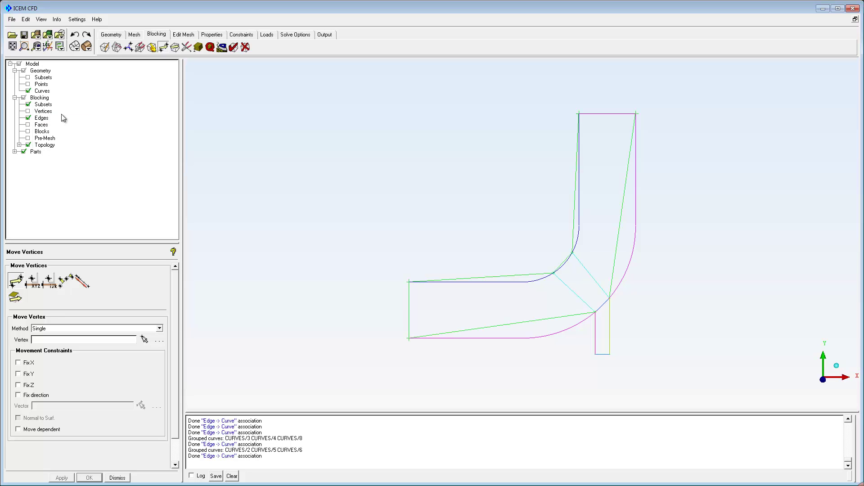
left_click(199, 47)
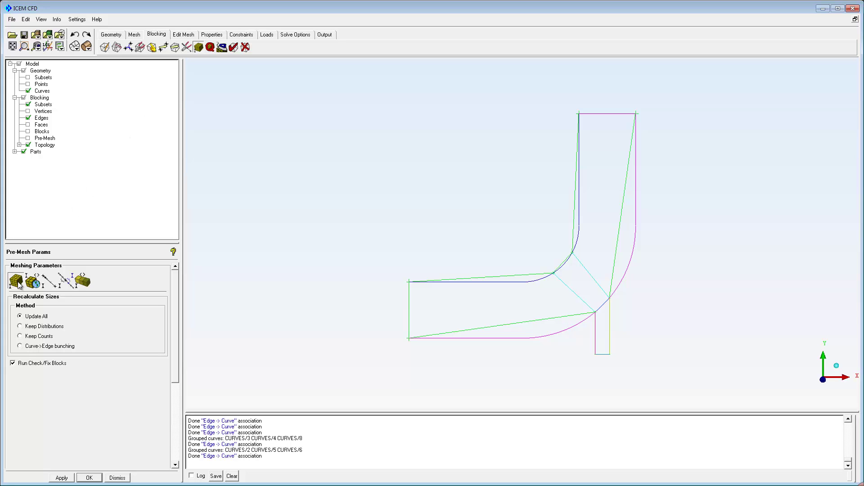
Update all mesh sizes and display the recomputed pre-mesh (about 1952 nodes, 1807 quads).
left_click(60, 476)
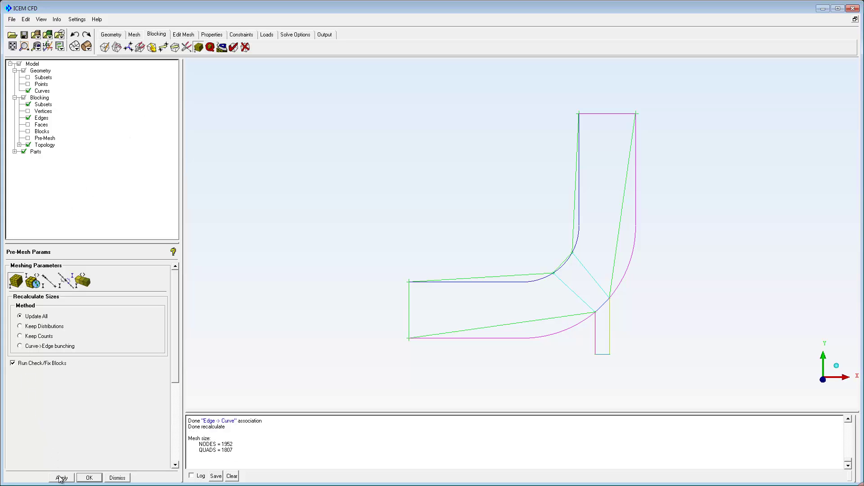
left_click(27, 138)
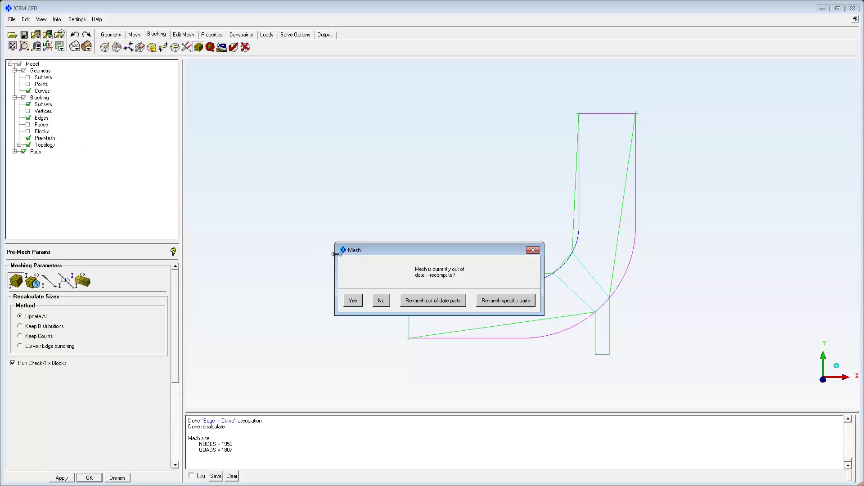
left_click(353, 300)
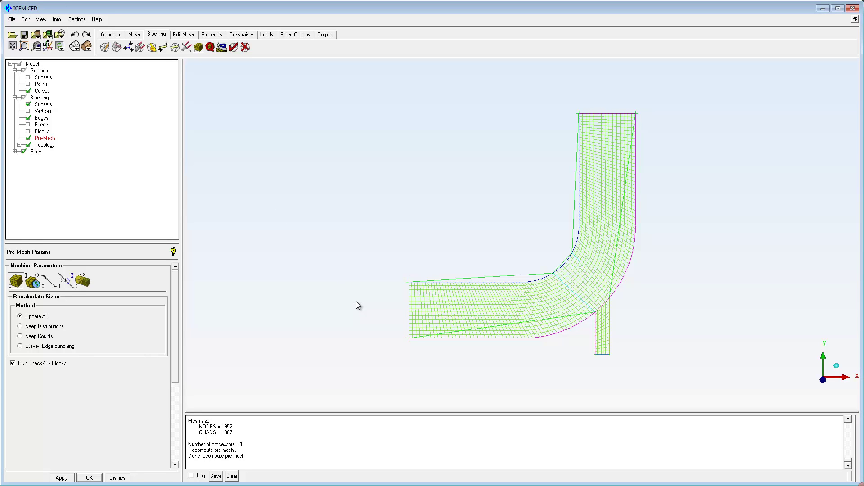
scroll(530, 292, "up", 3)
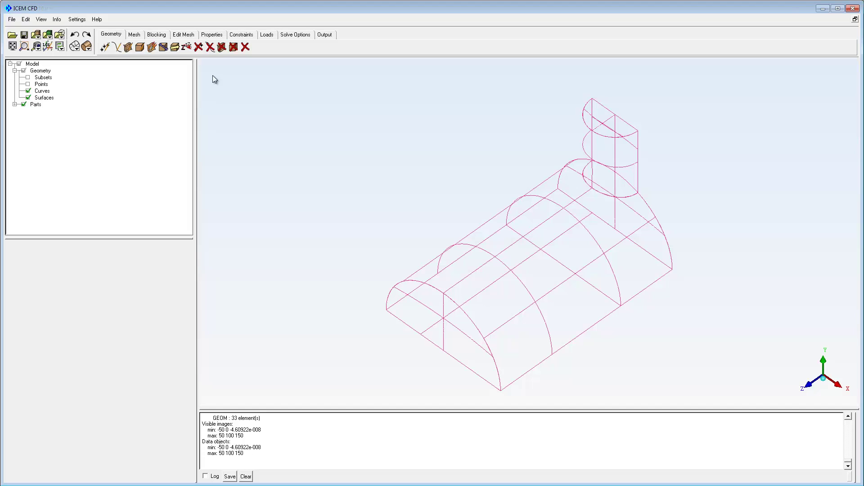
Create a 3D Bounding Box block around the duct and branch pipe and hide the surfaces.
left_click(156, 35)
left_click(105, 47)
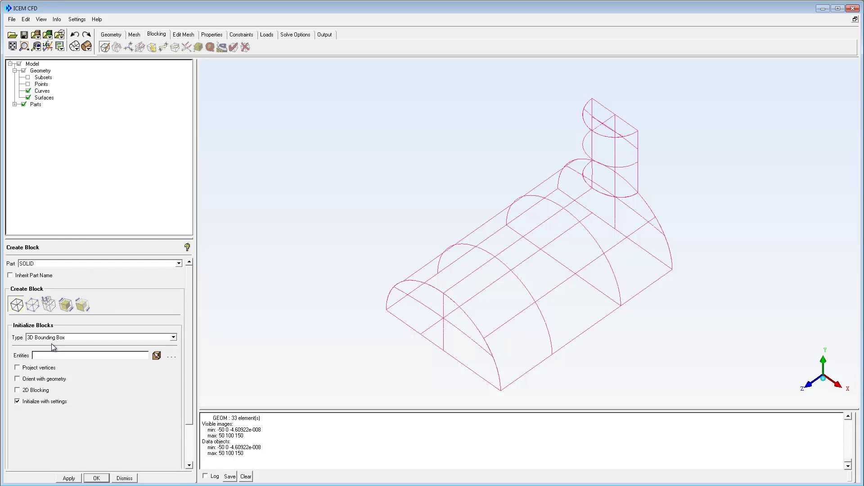
left_click(67, 479)
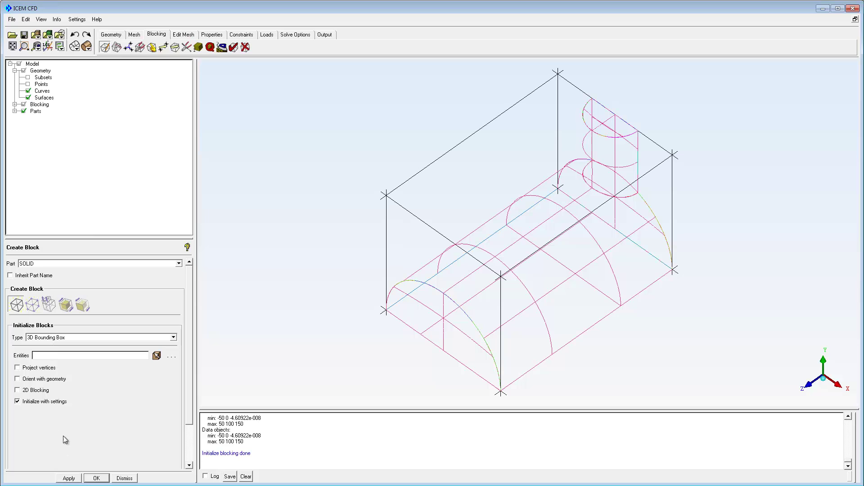
left_click(28, 98)
left_click(116, 47)
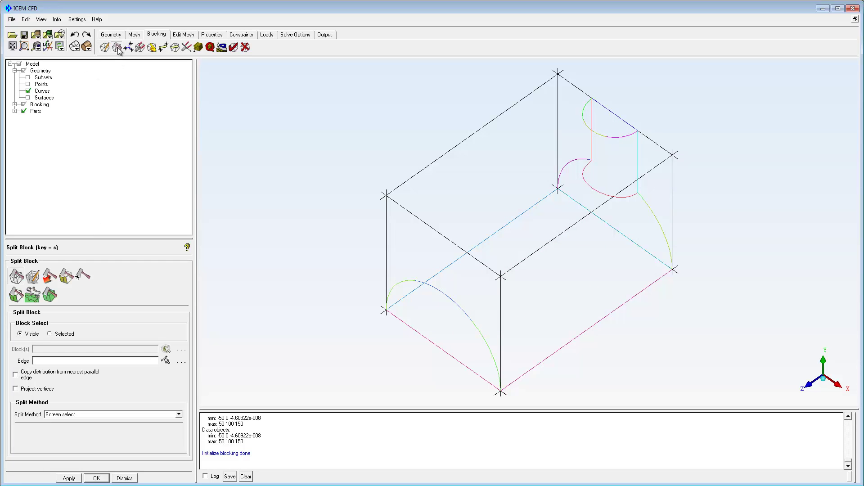
Split the 3D block partway up its vertical edge and again near the branch.
left_click(165, 360)
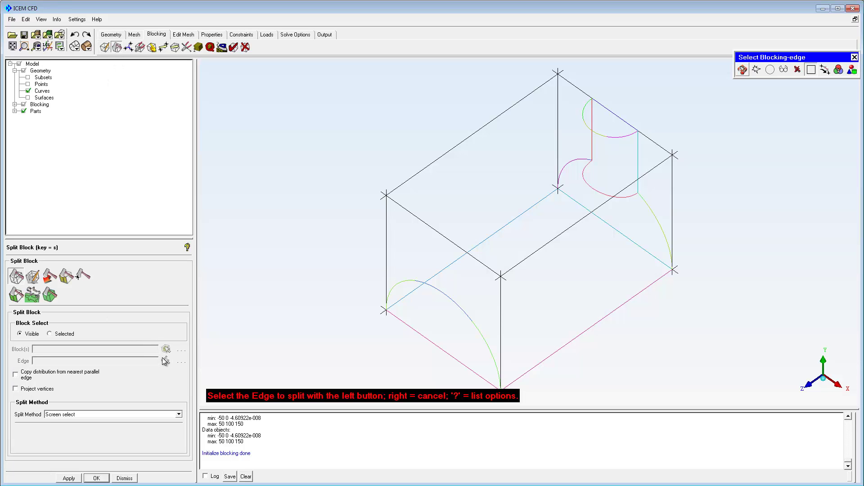
left_click(384, 257)
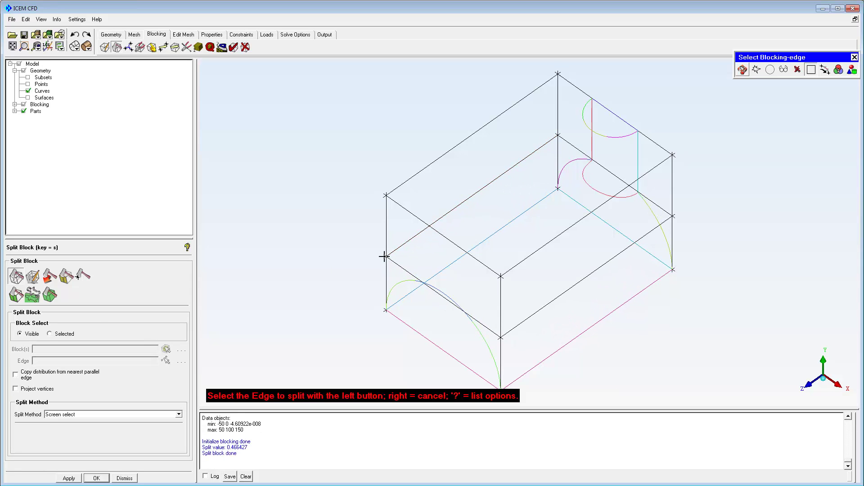
left_click(479, 190)
left_click(529, 154)
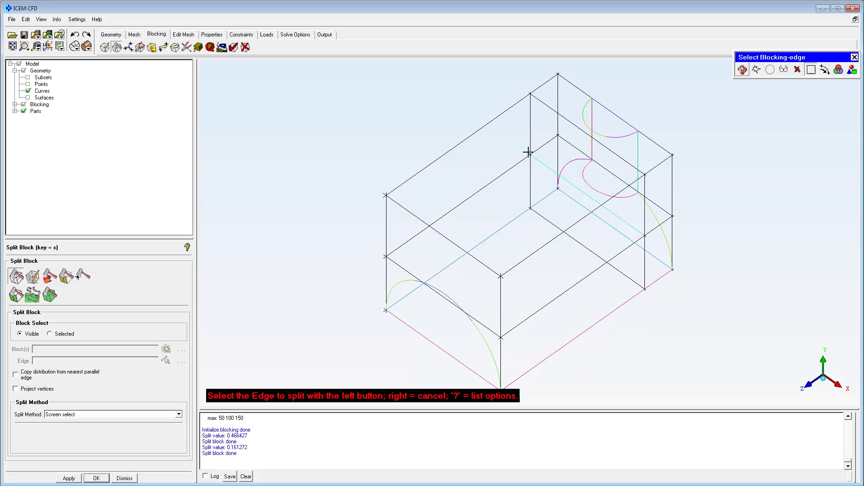
right_click(530, 156)
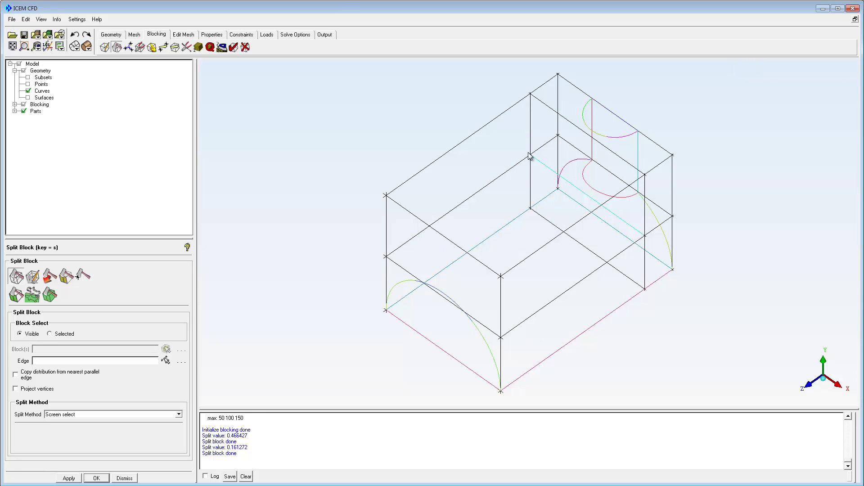
Delete the unneeded upper block 29.
left_click(246, 46)
left_click(435, 170)
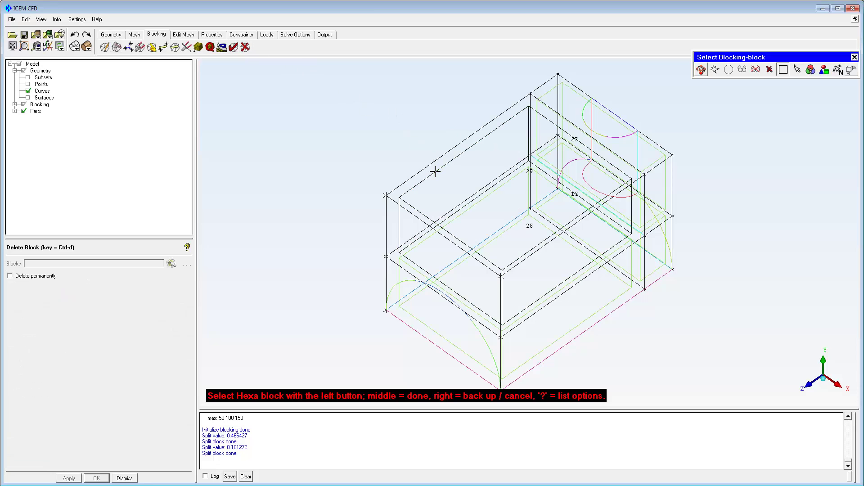
middle_click(435, 174)
right_click(435, 172)
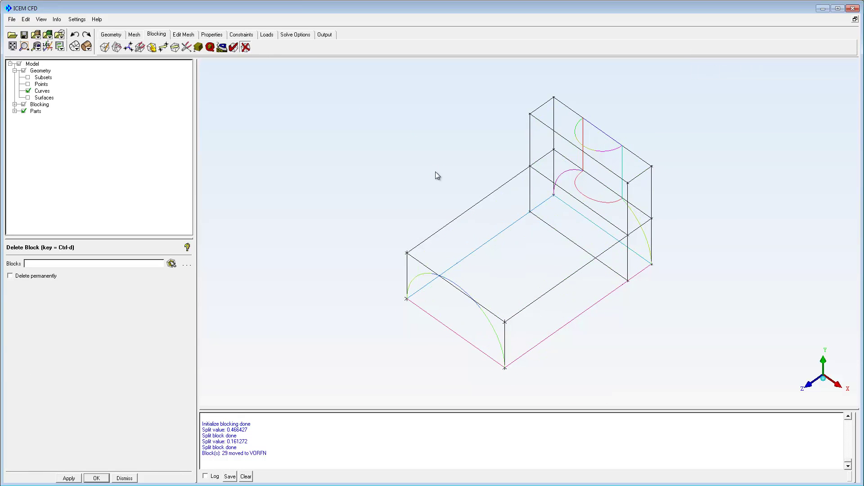
Associate the near-end left, diagonal and right block edges with the near-end arc curve.
left_click(152, 46)
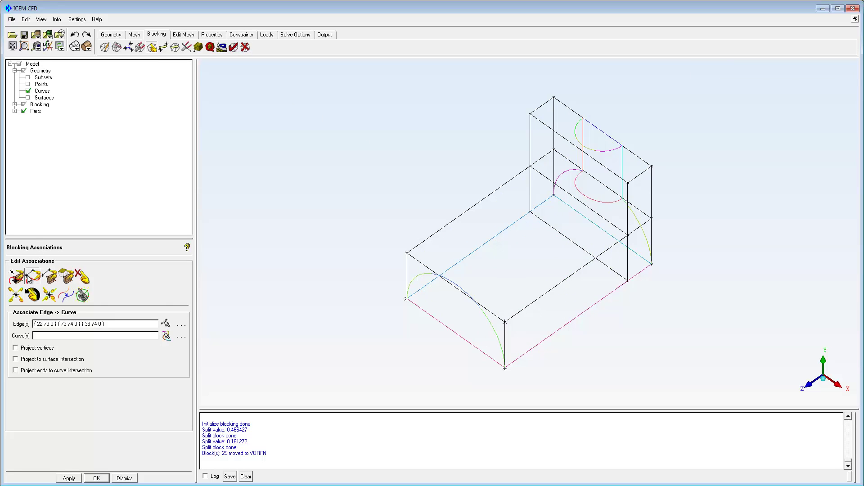
left_click(28, 277)
left_click(407, 270)
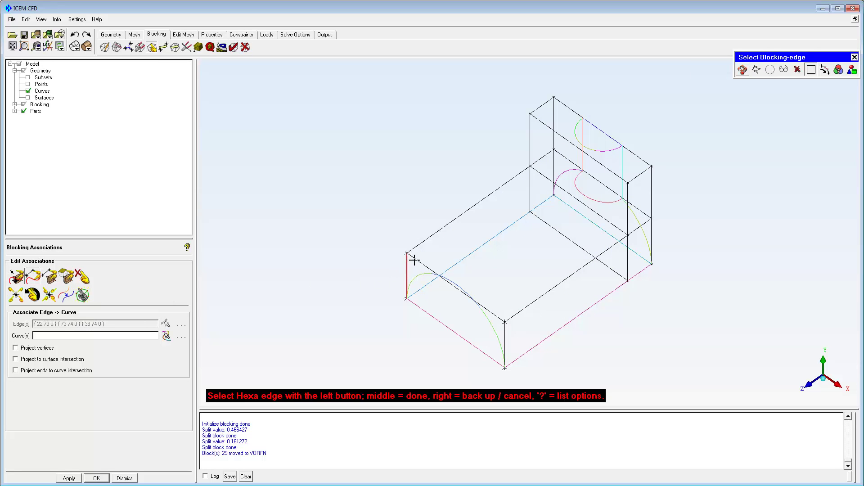
left_click(439, 276)
left_click(507, 329)
middle_click(506, 325)
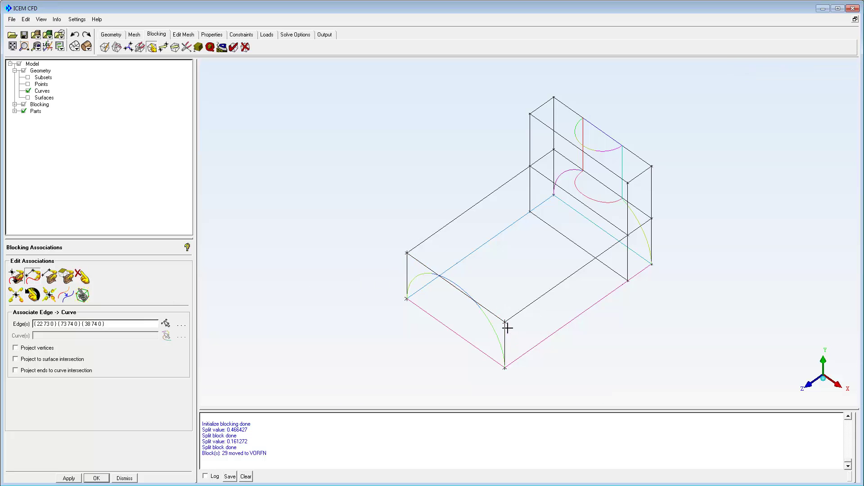
left_click(493, 324)
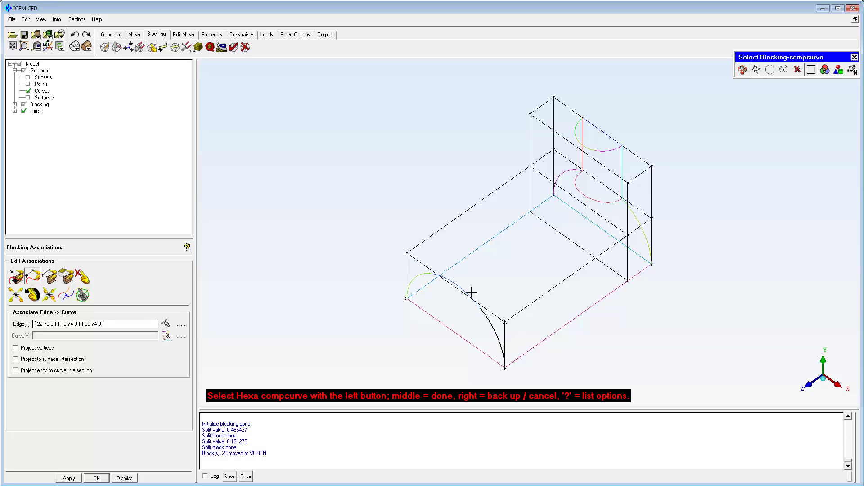
middle_click(416, 273)
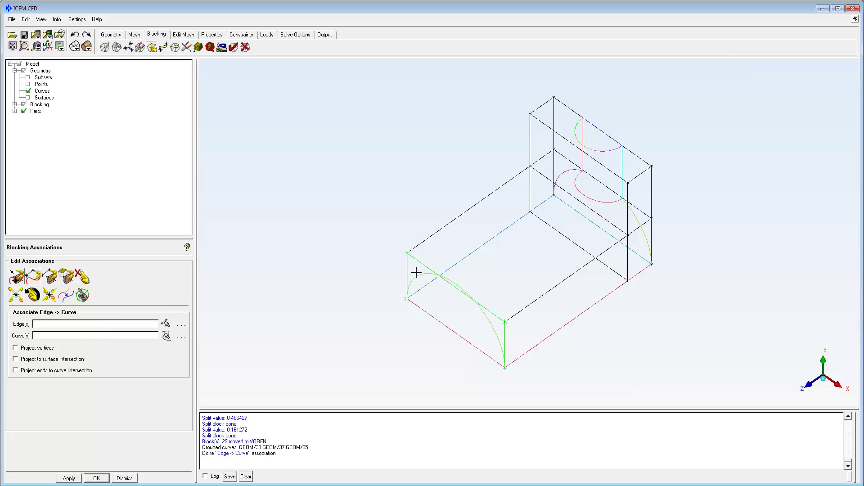
Associate the two branch top-end edges with the branch's top arc curve.
left_click(535, 110)
left_click(540, 121)
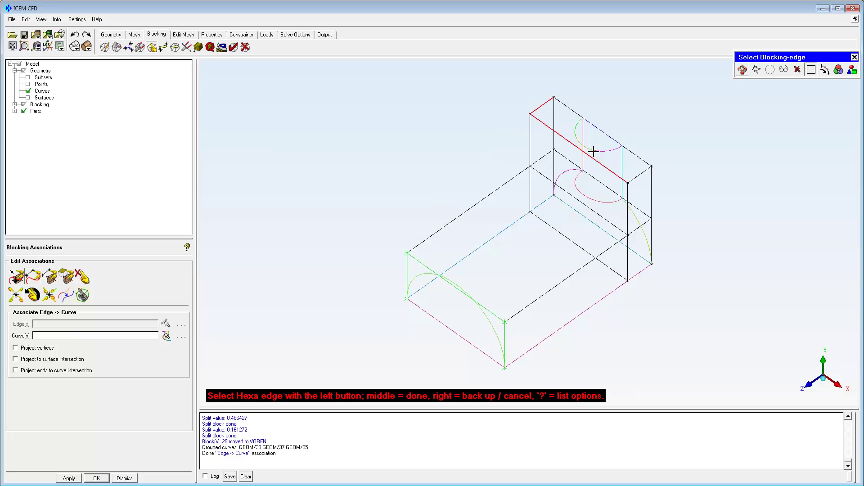
middle_click(636, 175)
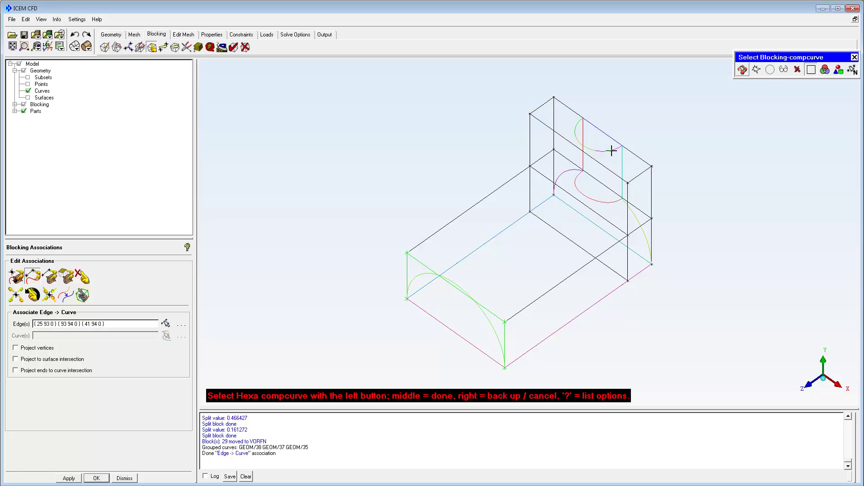
left_click(573, 128)
middle_click(573, 128)
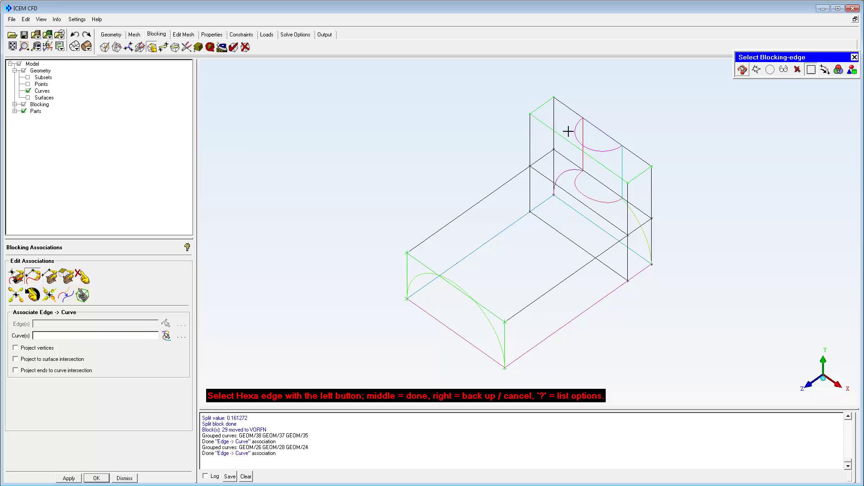
Tie the branch-junction edges to the junction arc and the vertical junction edge to the magenta arc.
left_click(543, 157)
left_click(560, 186)
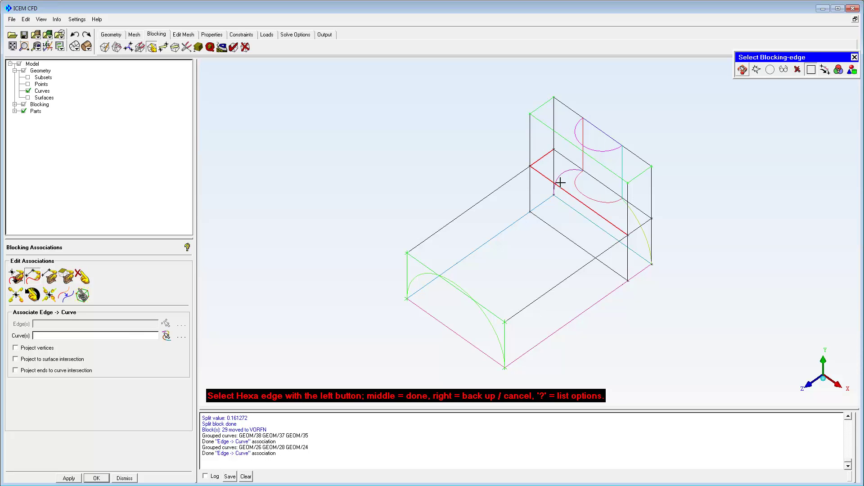
middle_click(635, 231)
left_click(611, 200)
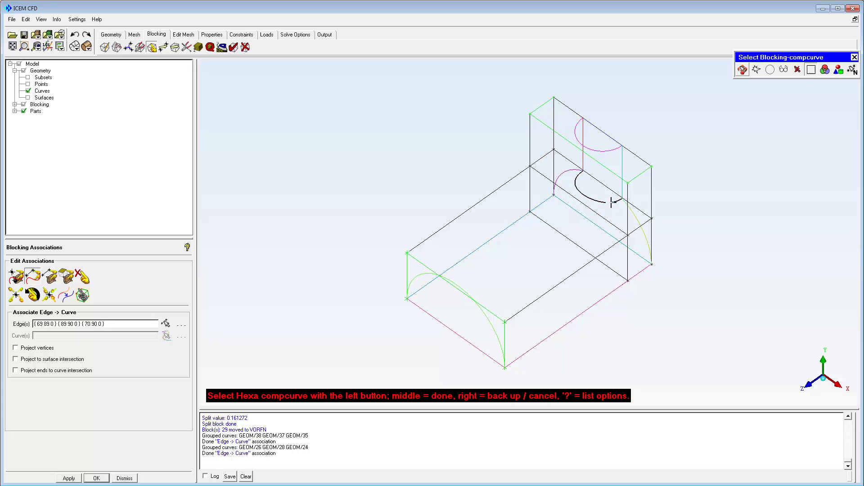
left_click_drag(612, 198, 575, 196, "ctrl")
middle_click(611, 202)
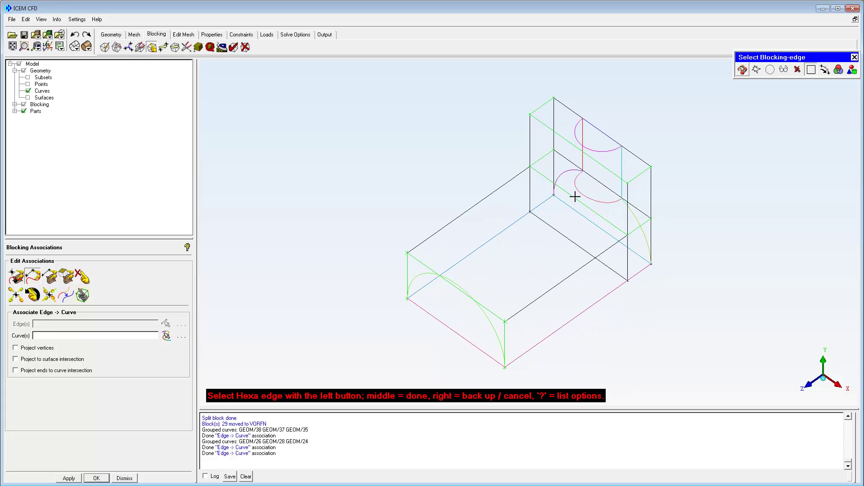
left_click(553, 171)
middle_click(553, 171)
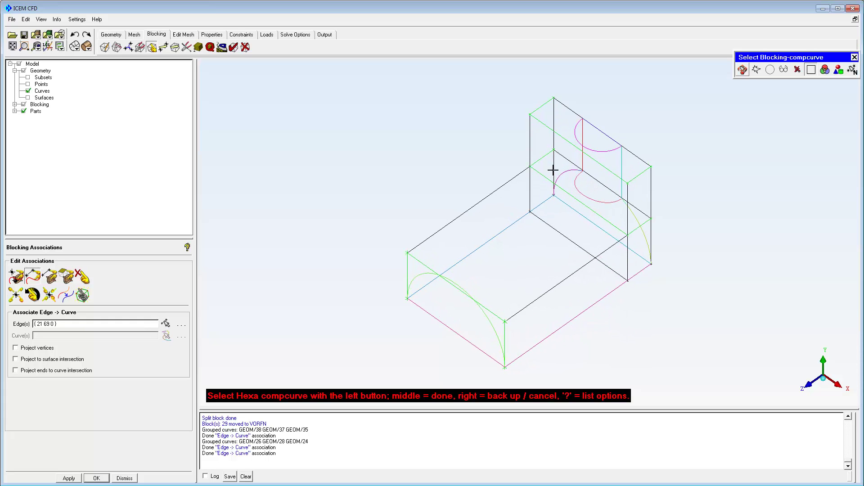
left_click(565, 173)
middle_click(569, 177)
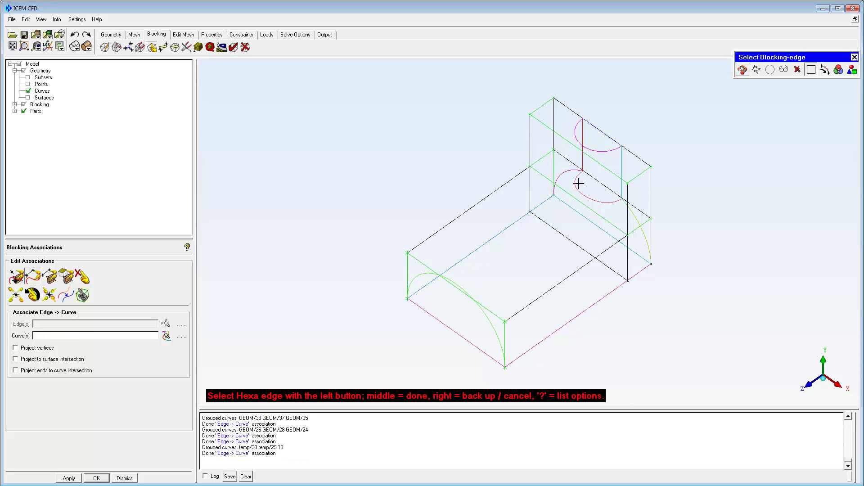
Associate the far-end vertical edge with its arc, then snap all visible vertices onto the geometry.
left_click(649, 230)
middle_click(649, 231)
left_click(647, 231)
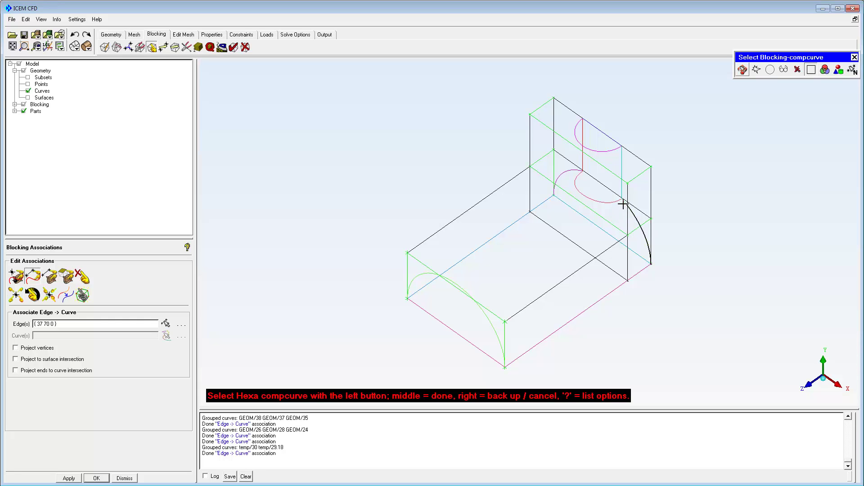
middle_click(621, 210)
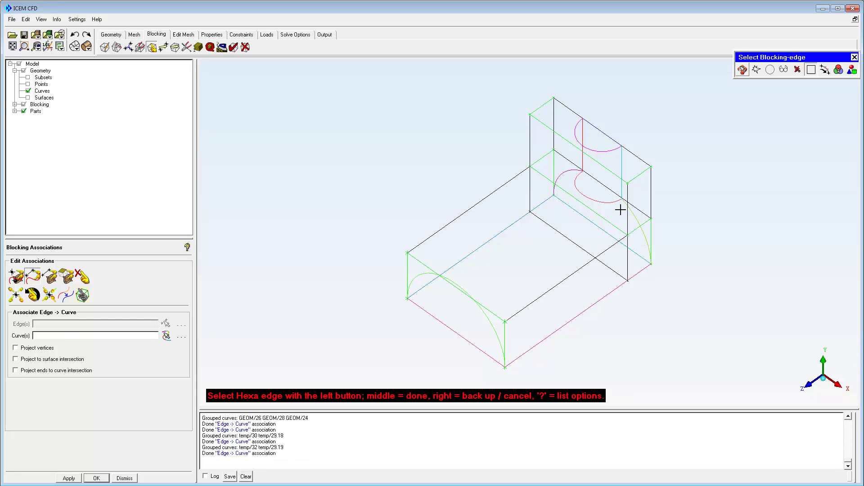
middle_click(621, 212)
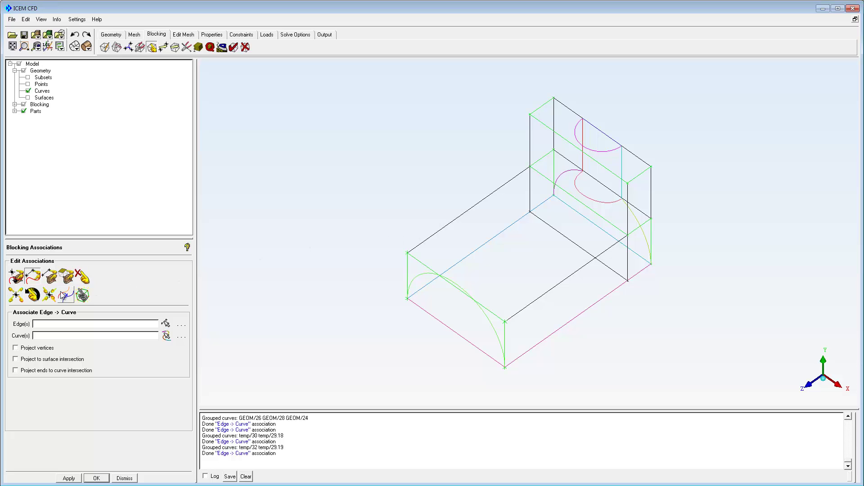
left_click(50, 294)
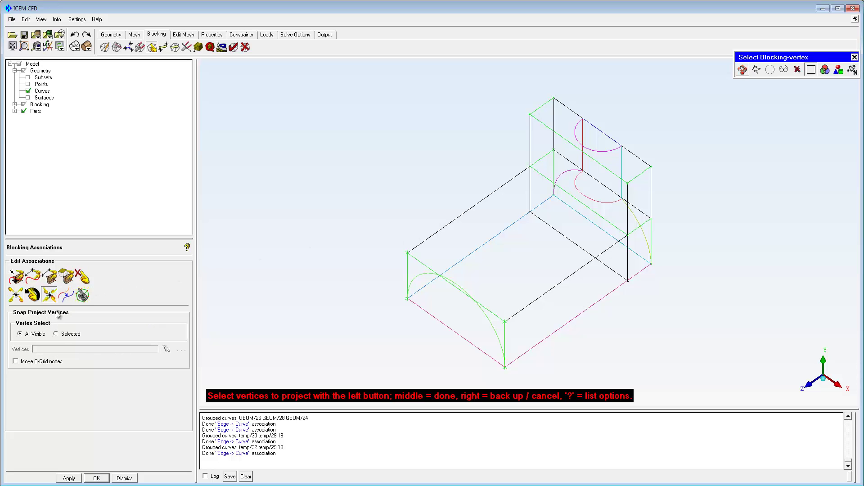
left_click(67, 478)
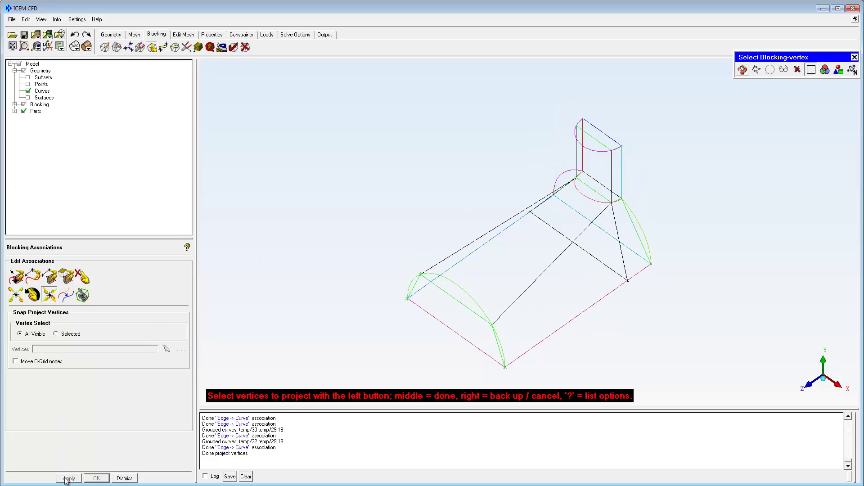
Slide the two near-end vertices, the junction vertex and the branch's top vertex along their arcs.
left_click(164, 47)
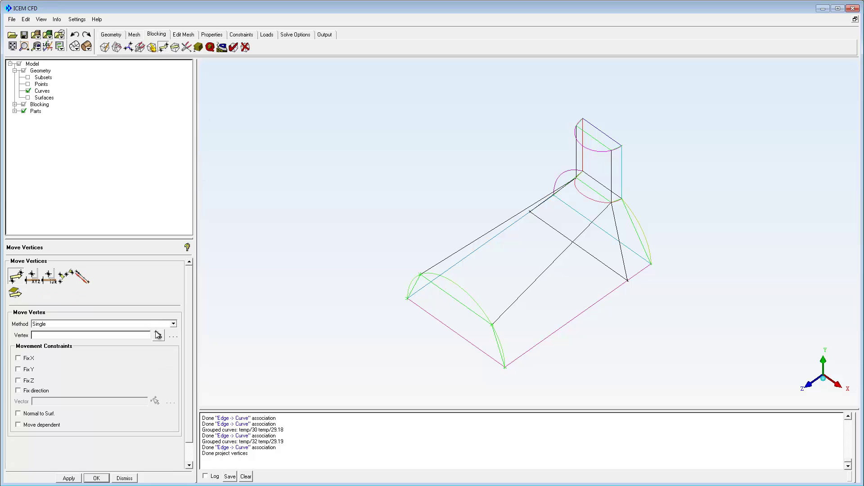
left_click(158, 334)
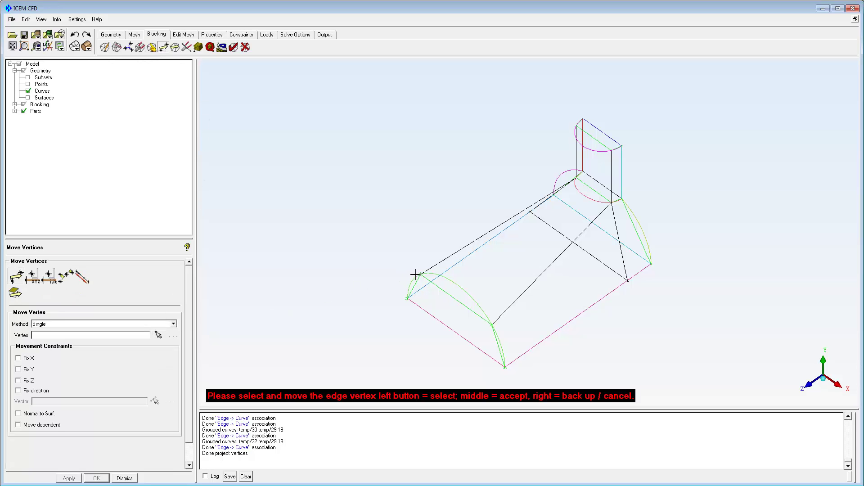
left_click_drag(415, 274, 435, 275)
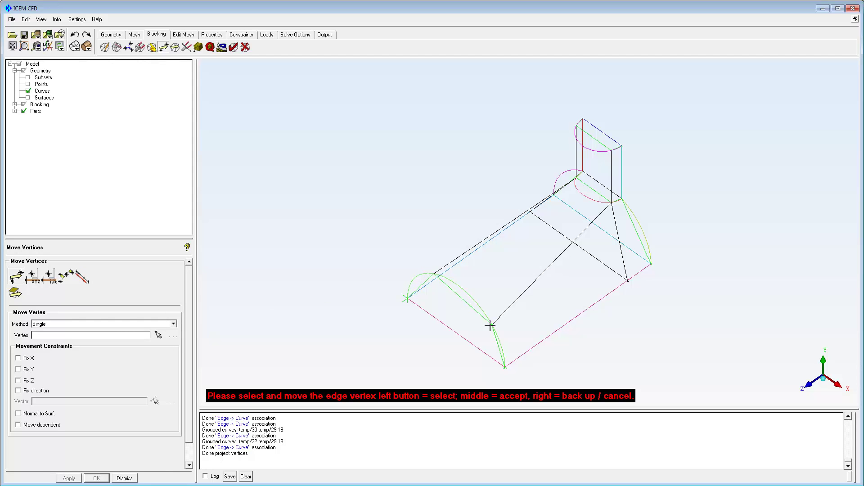
left_click_drag(490, 325, 482, 310)
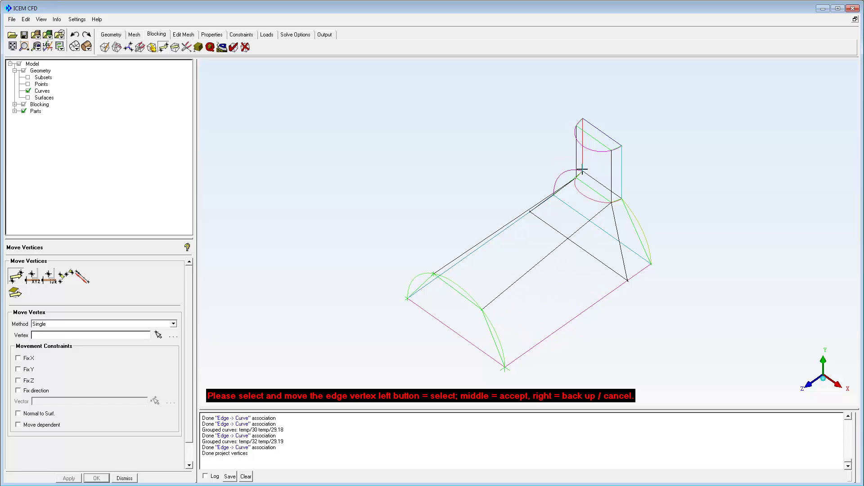
left_click_drag(575, 179, 603, 203)
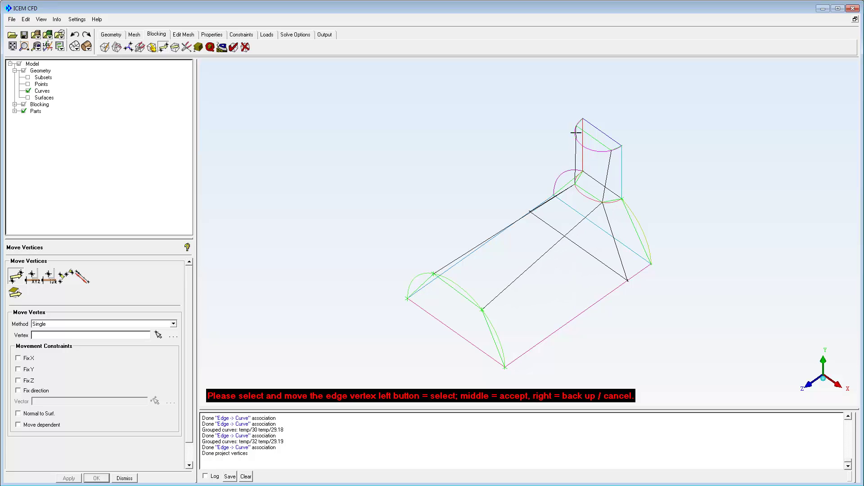
left_click_drag(577, 133, 602, 152)
middle_click(602, 154)
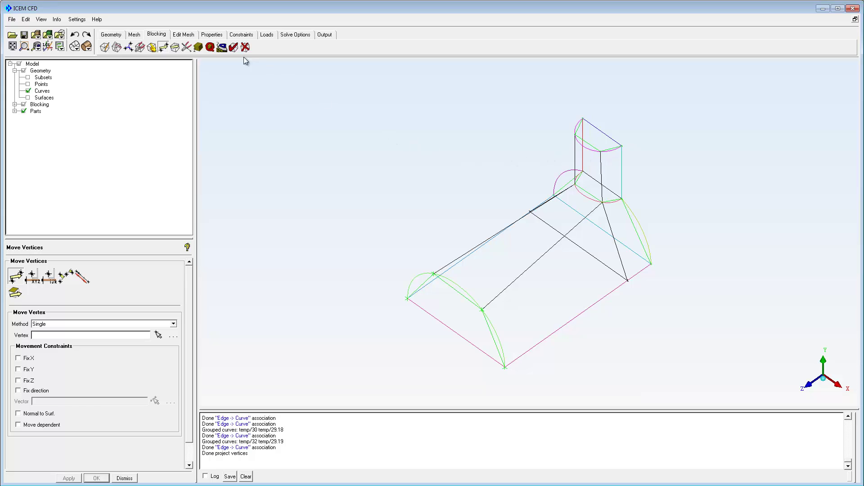
Update all pre-mesh sizes, recompute the pre-mesh and show it solid (about 21918 nodes, 19250 hexas).
left_click(198, 47)
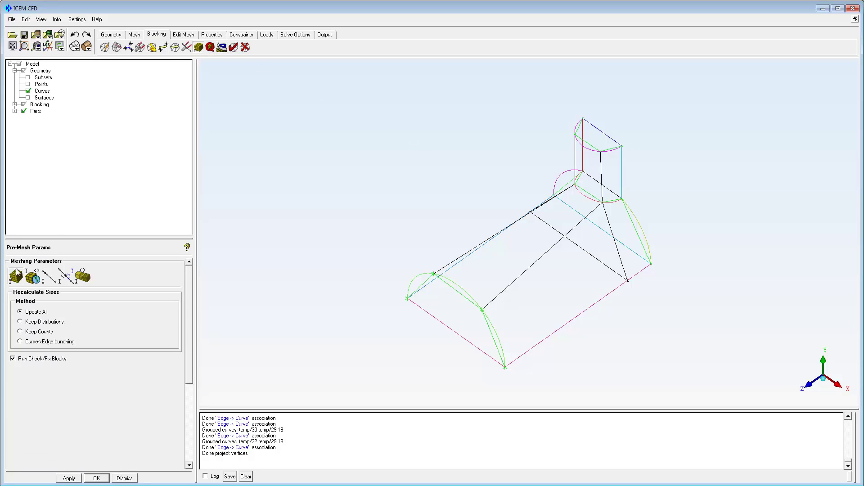
left_click(68, 478)
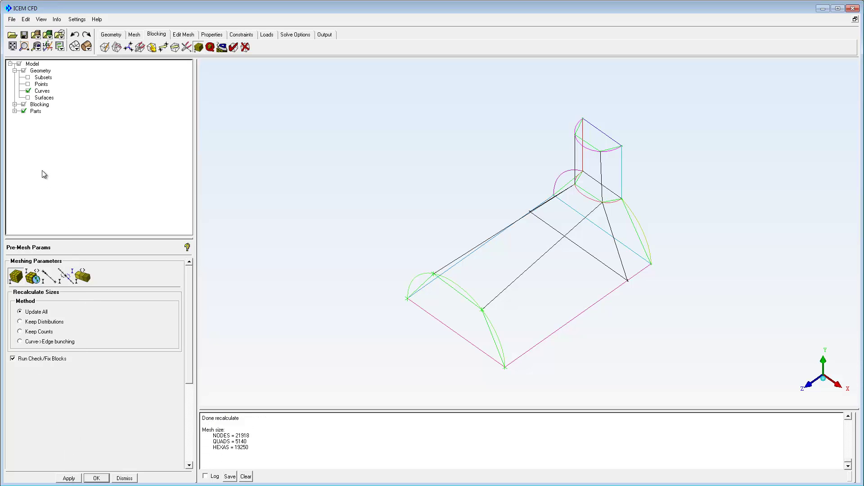
left_click(15, 105)
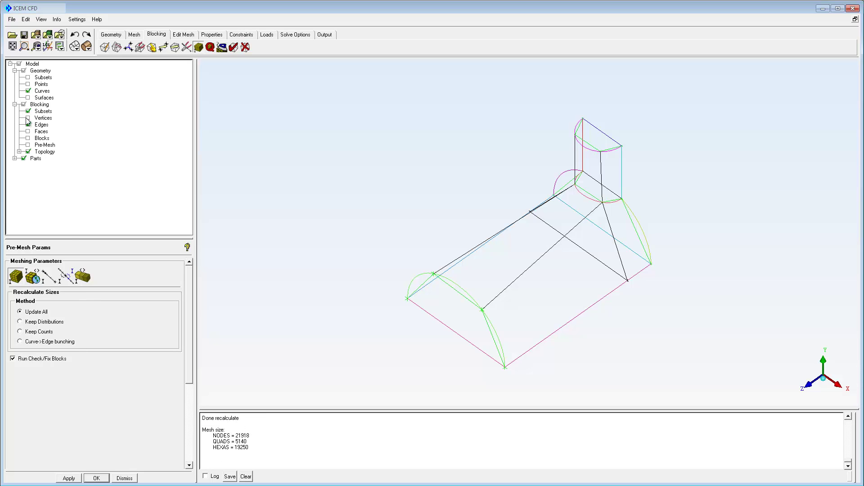
left_click(28, 144)
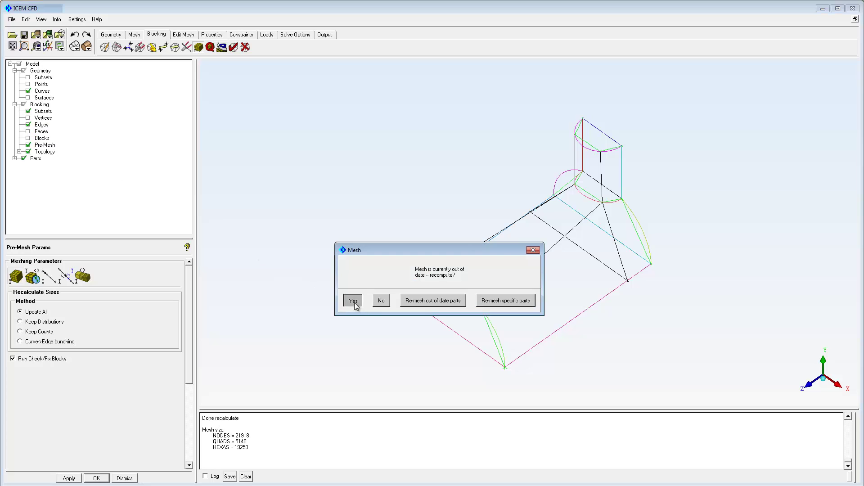
left_click(354, 300)
right_click(47, 147)
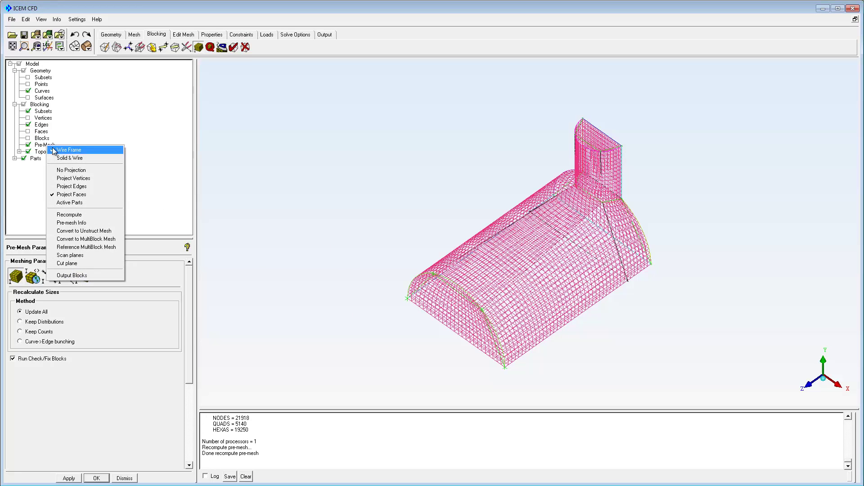
left_click(63, 158)
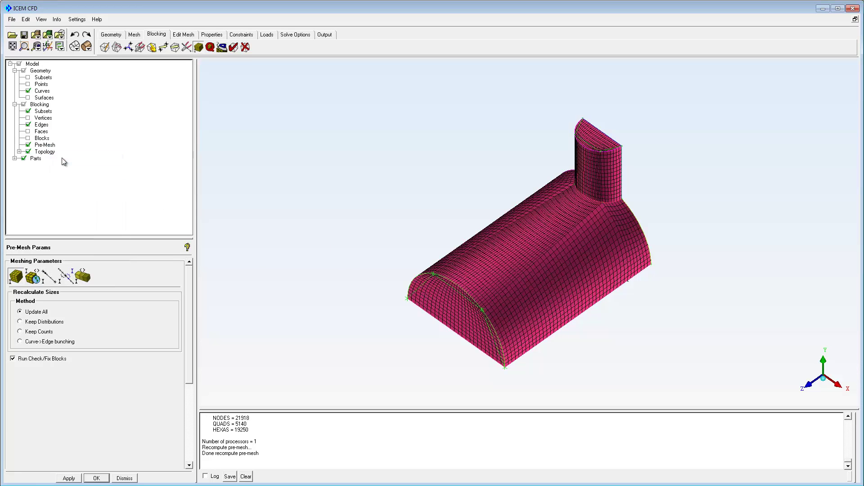